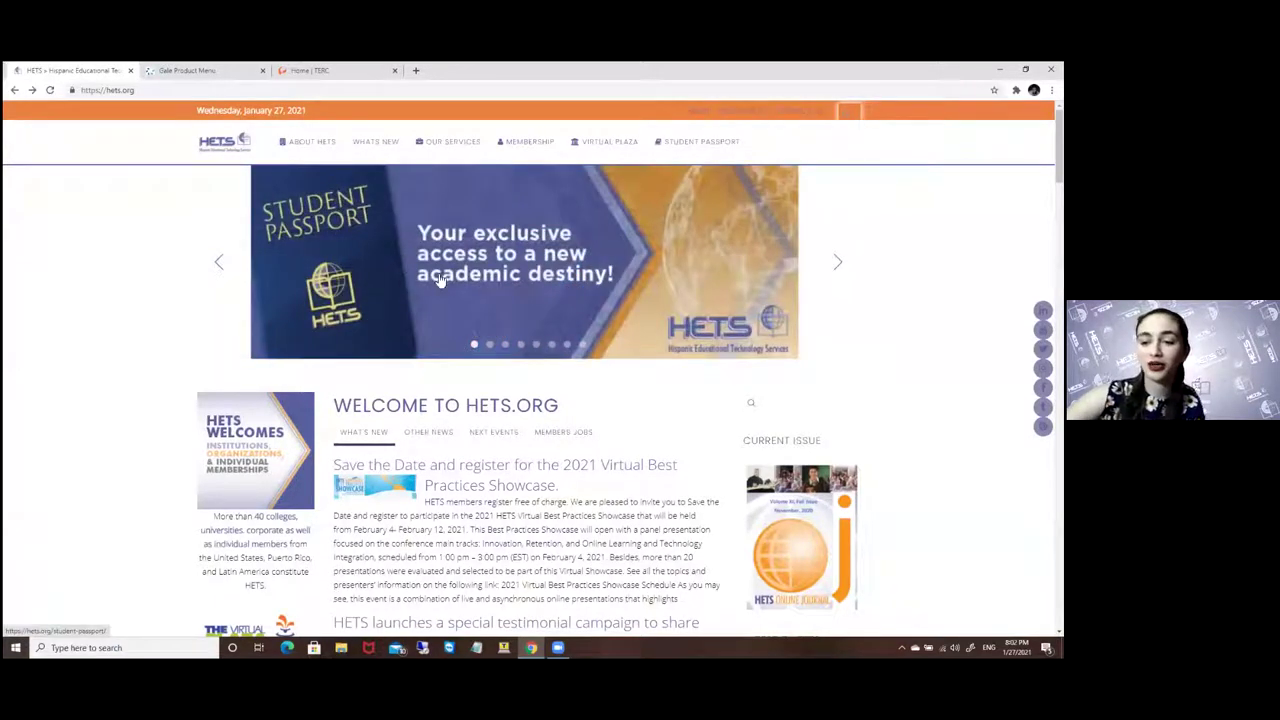
- Go from Student Placita to the Peterson's Career Prep page and scroll to its member institution access links
mouse_move(602, 149)
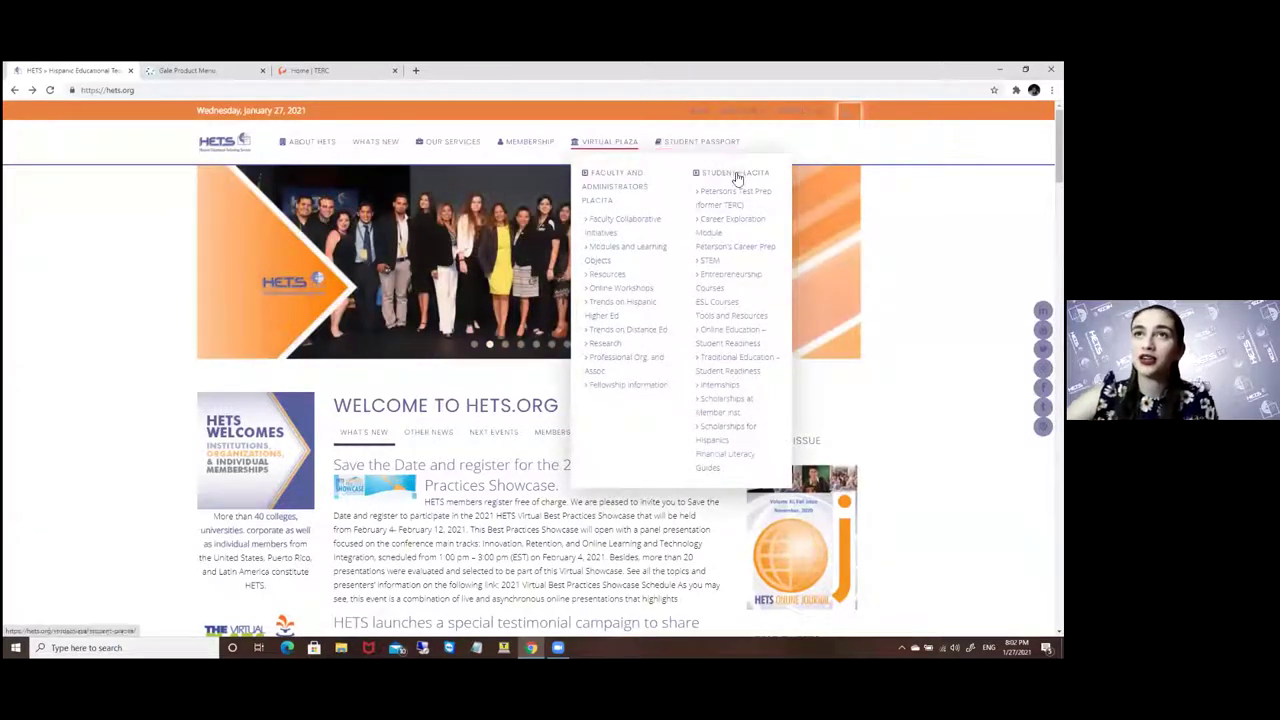
left_click(737, 176)
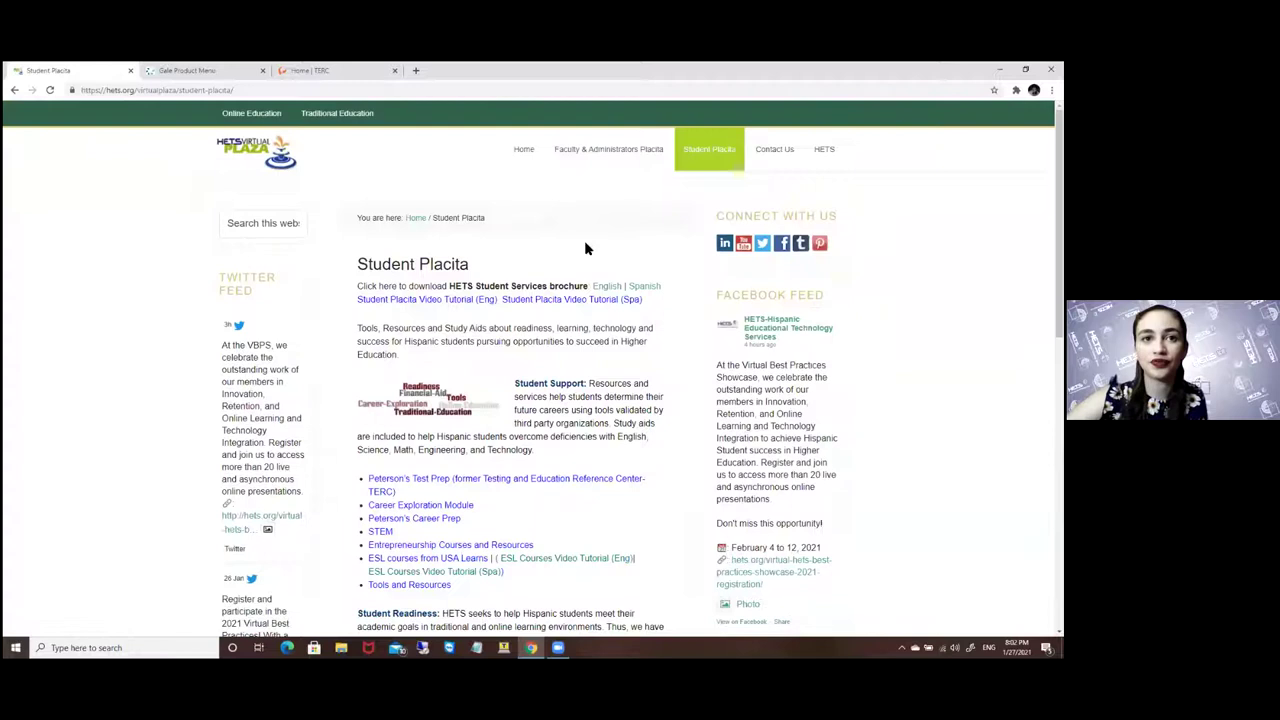
scroll(489, 281, "down", 1)
scroll(450, 410, "down", 1)
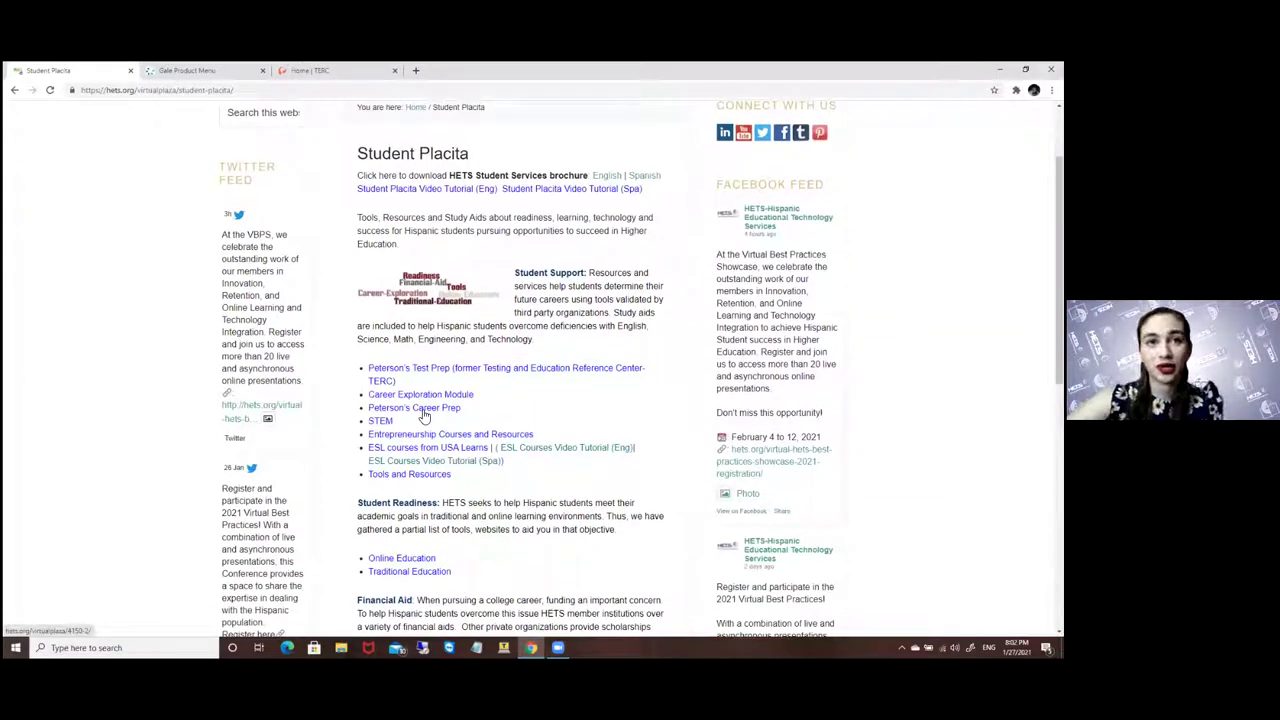
left_click(424, 410)
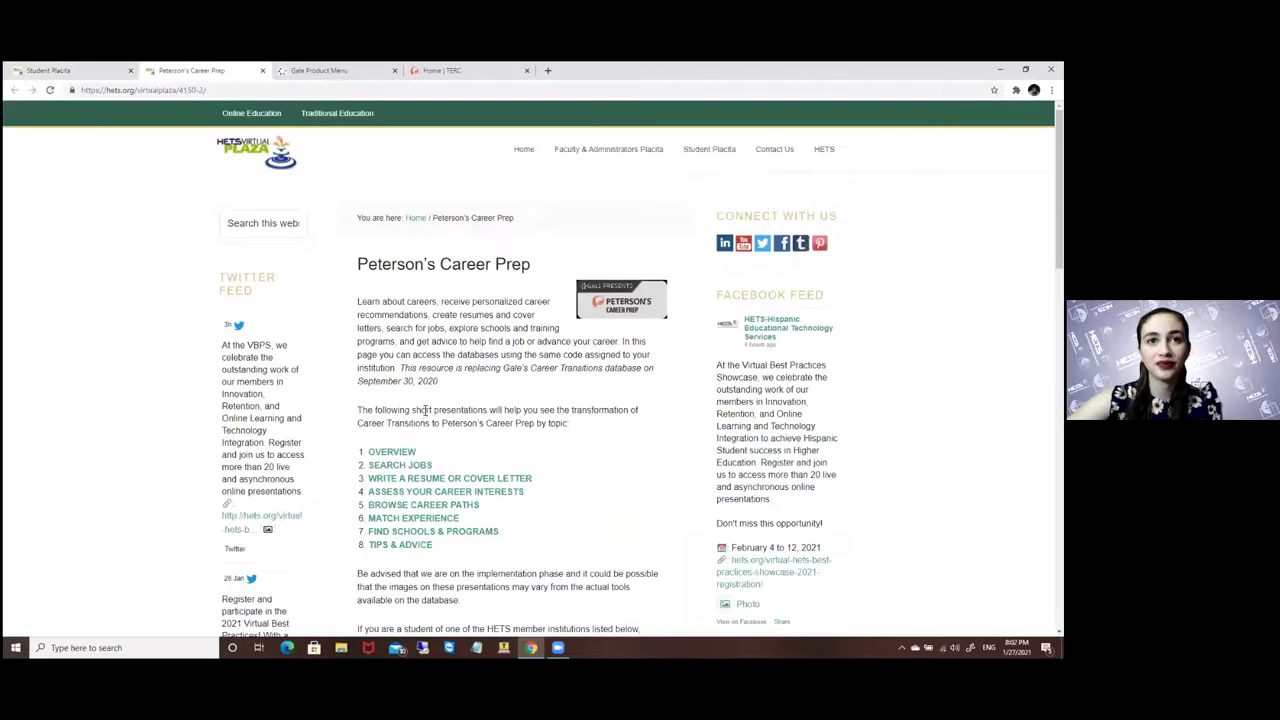
scroll(447, 386, "down", 5)
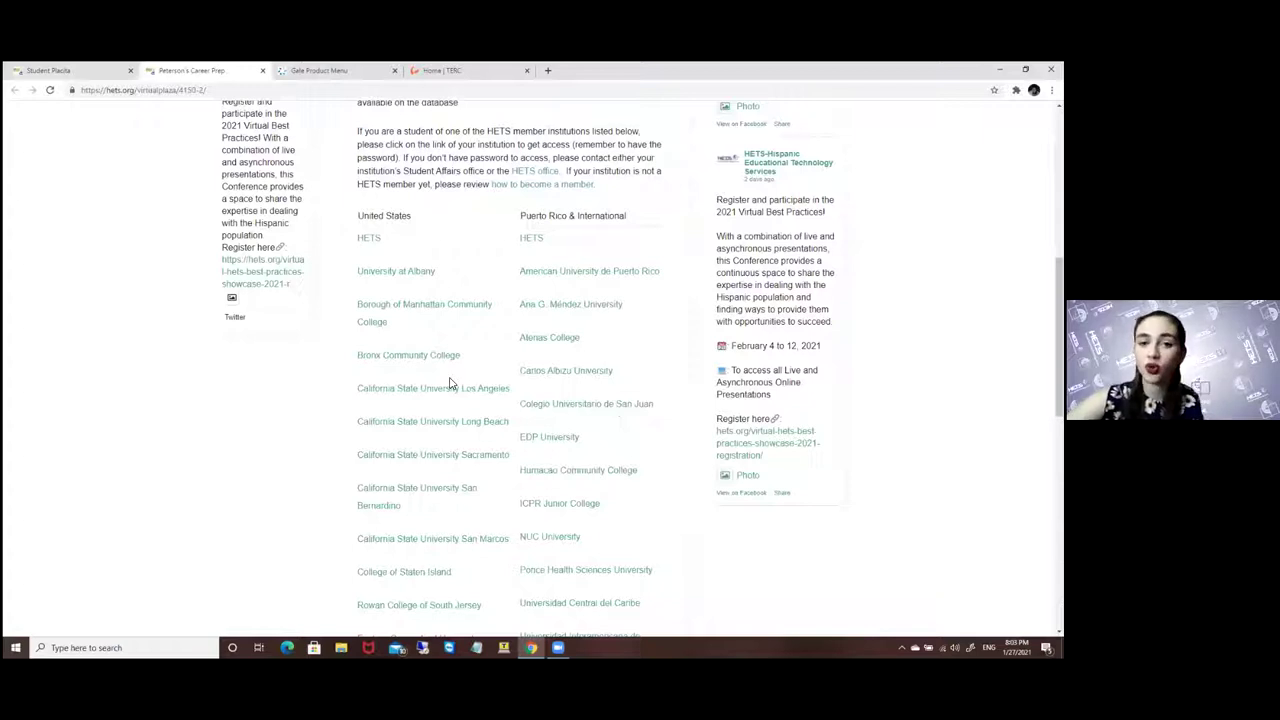
scroll(470, 362, "down", 3)
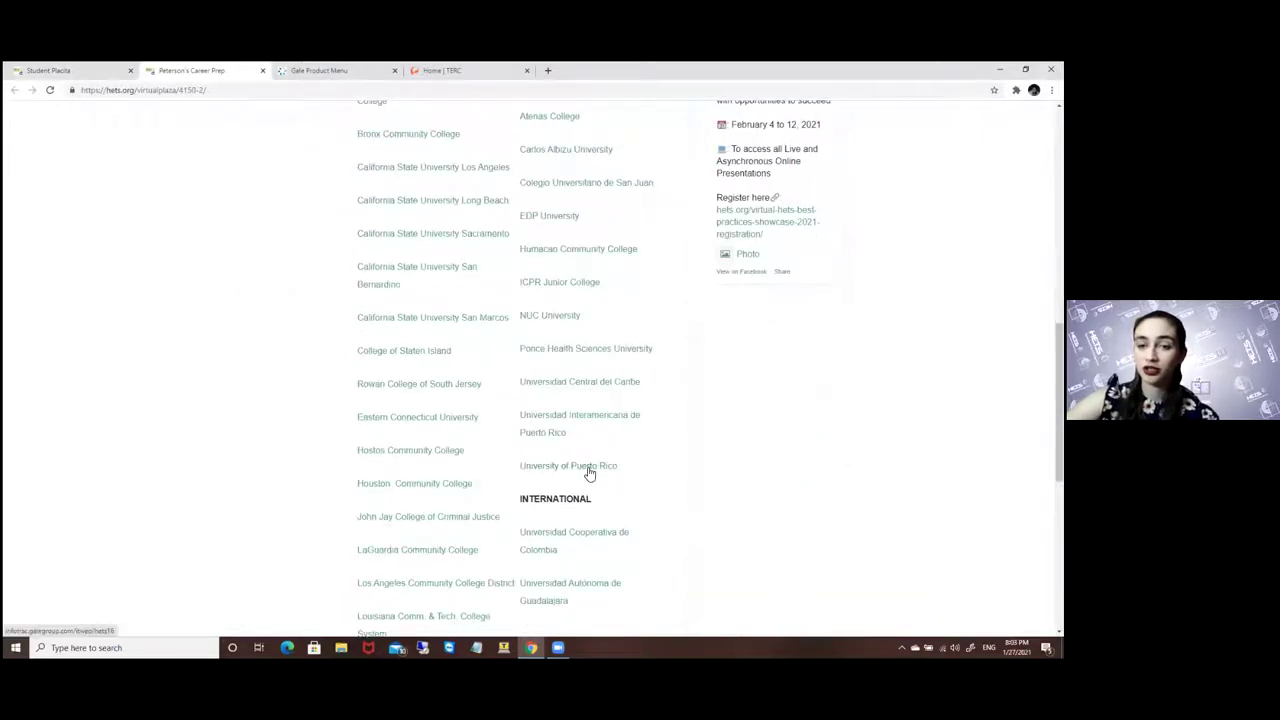
- Enter Career Prep via the University of Puerto Rico link and Gale Presents: Peterson's Career Prep
left_click(586, 468)
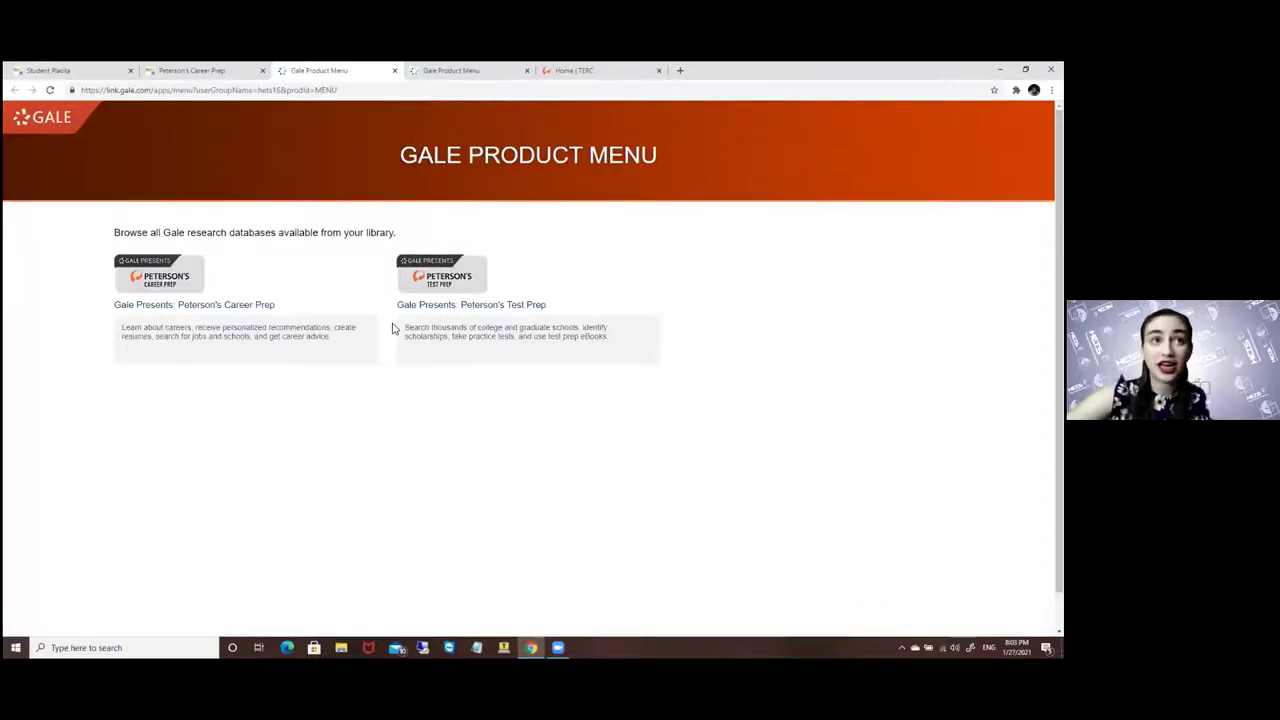
left_click(184, 308)
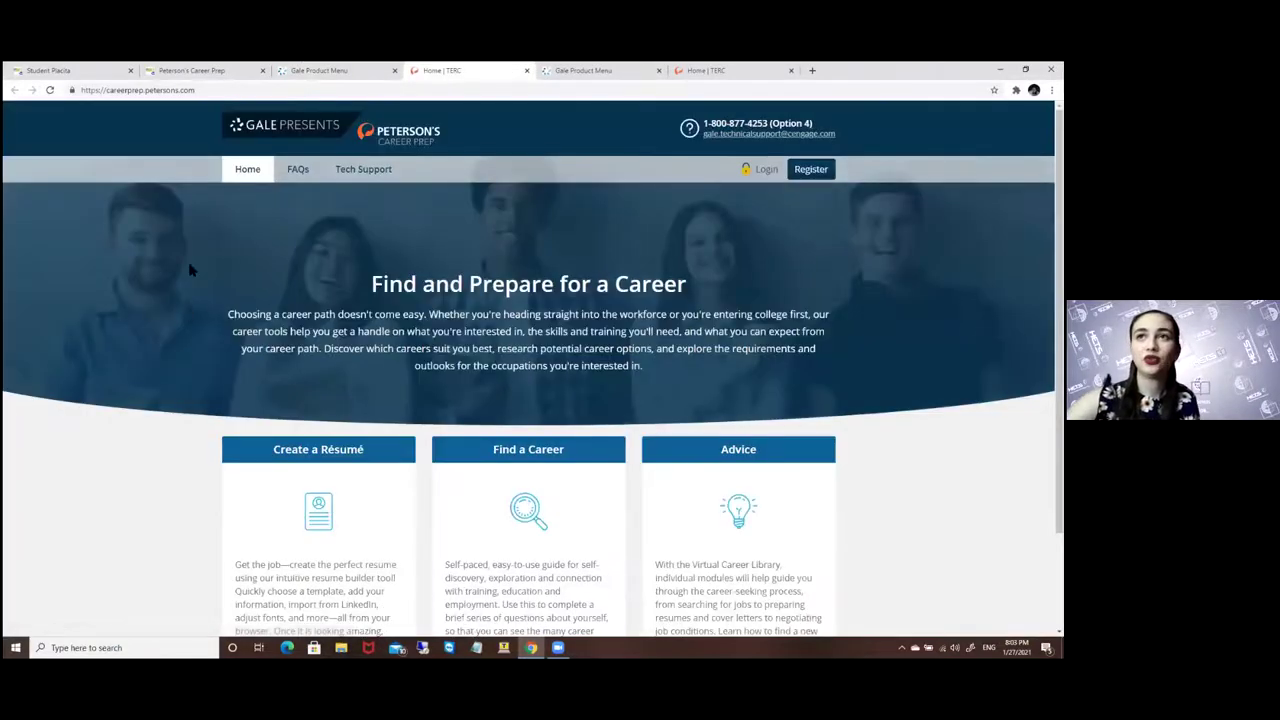
scroll(280, 270, "down", 2)
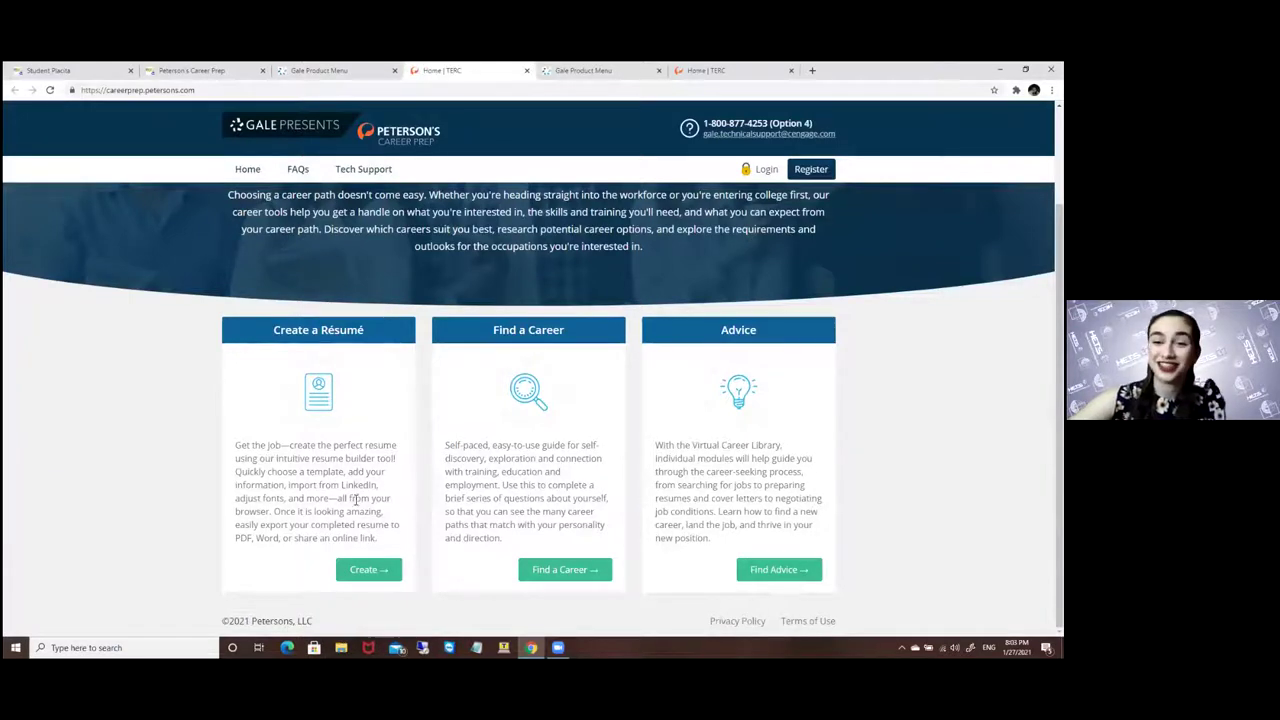
- Log in to the Career Prep account with the saved account e-mail and the account password
left_click(385, 572)
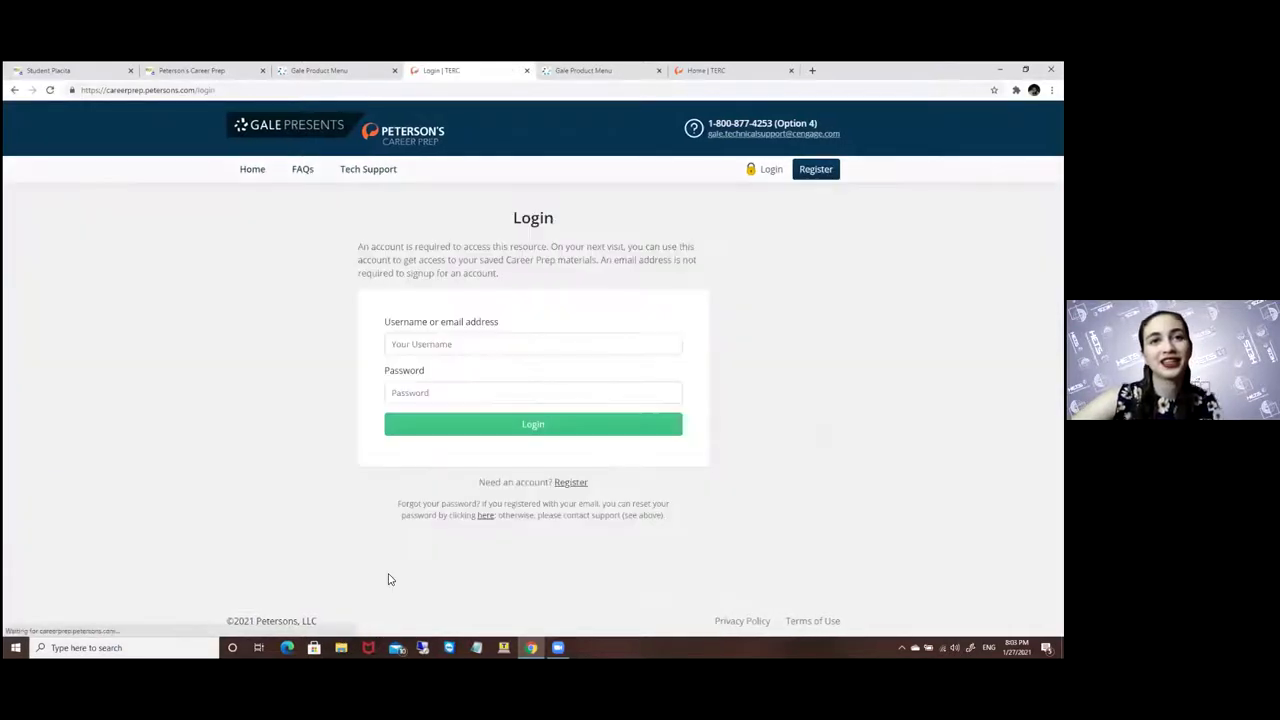
left_click(450, 350)
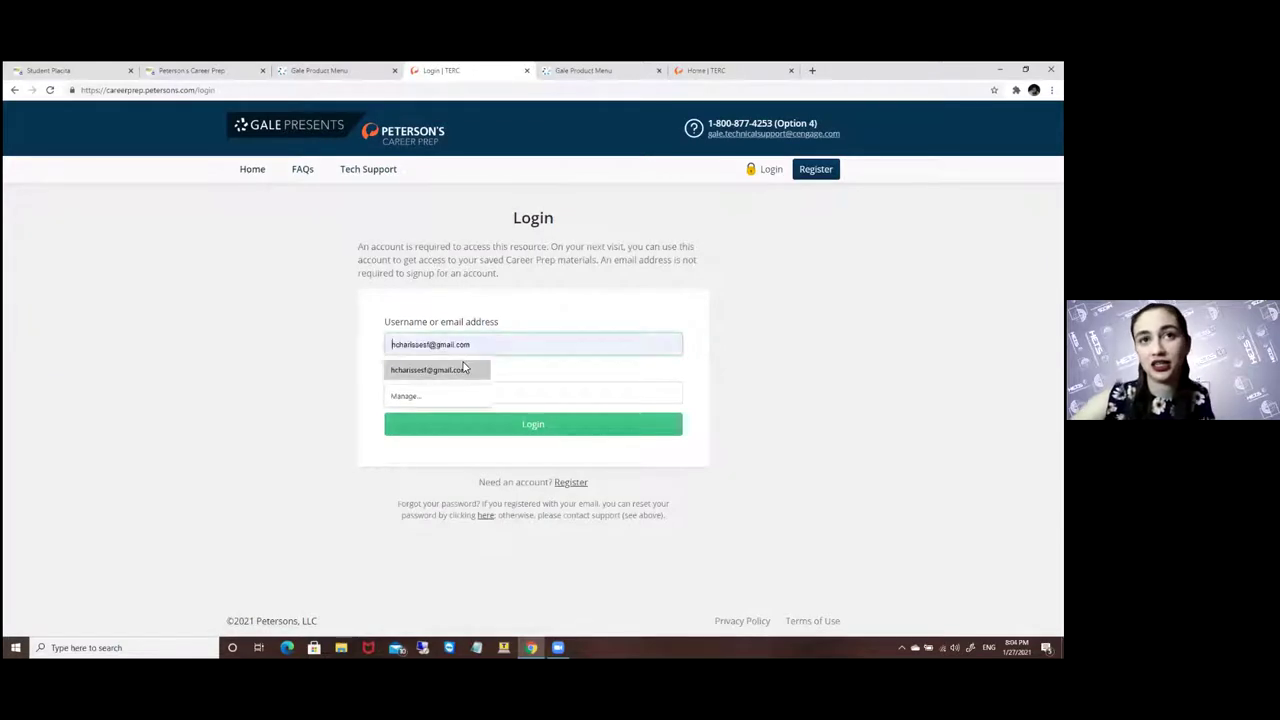
left_click(462, 371)
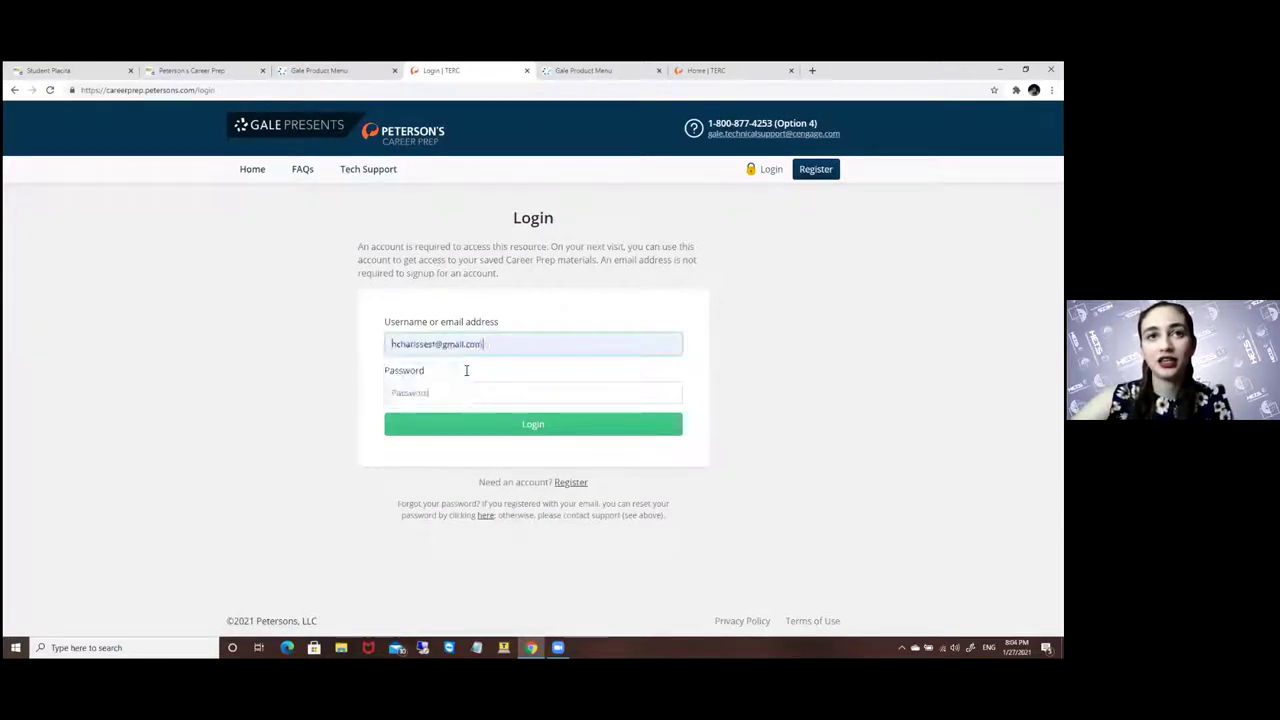
left_click_drag(513, 351, 433, 345)
left_click(513, 351)
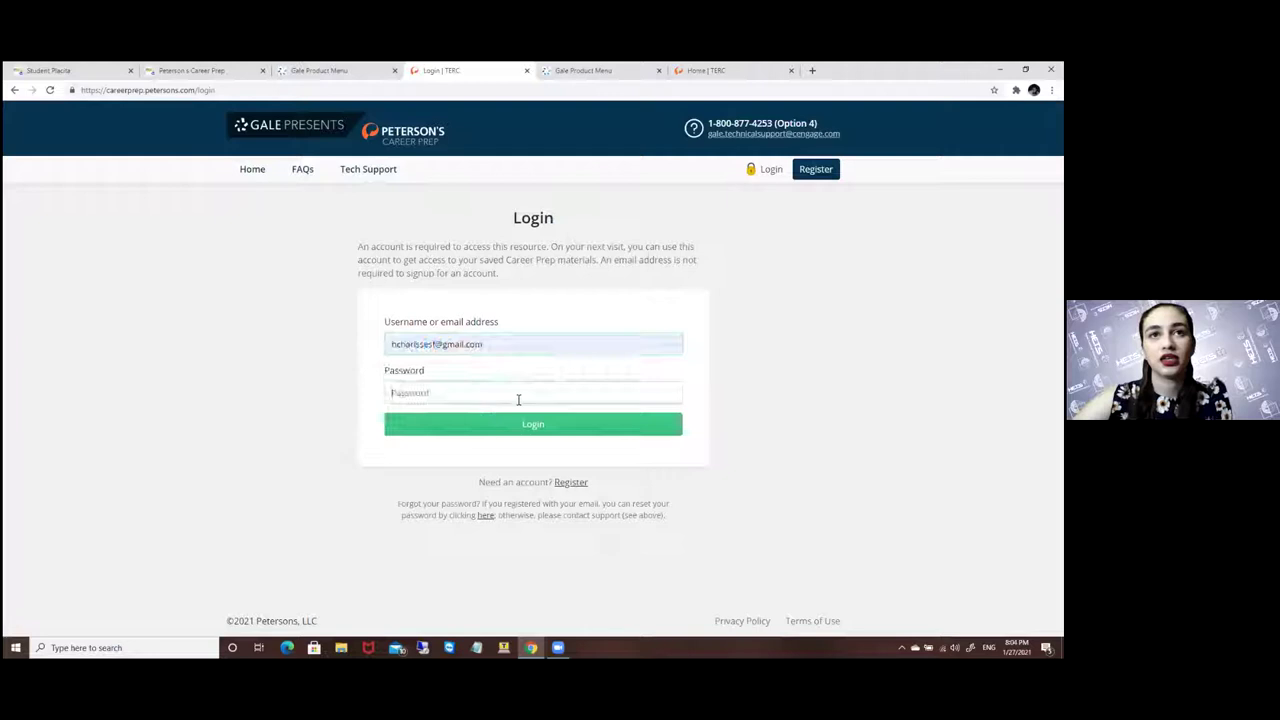
left_click(518, 399)
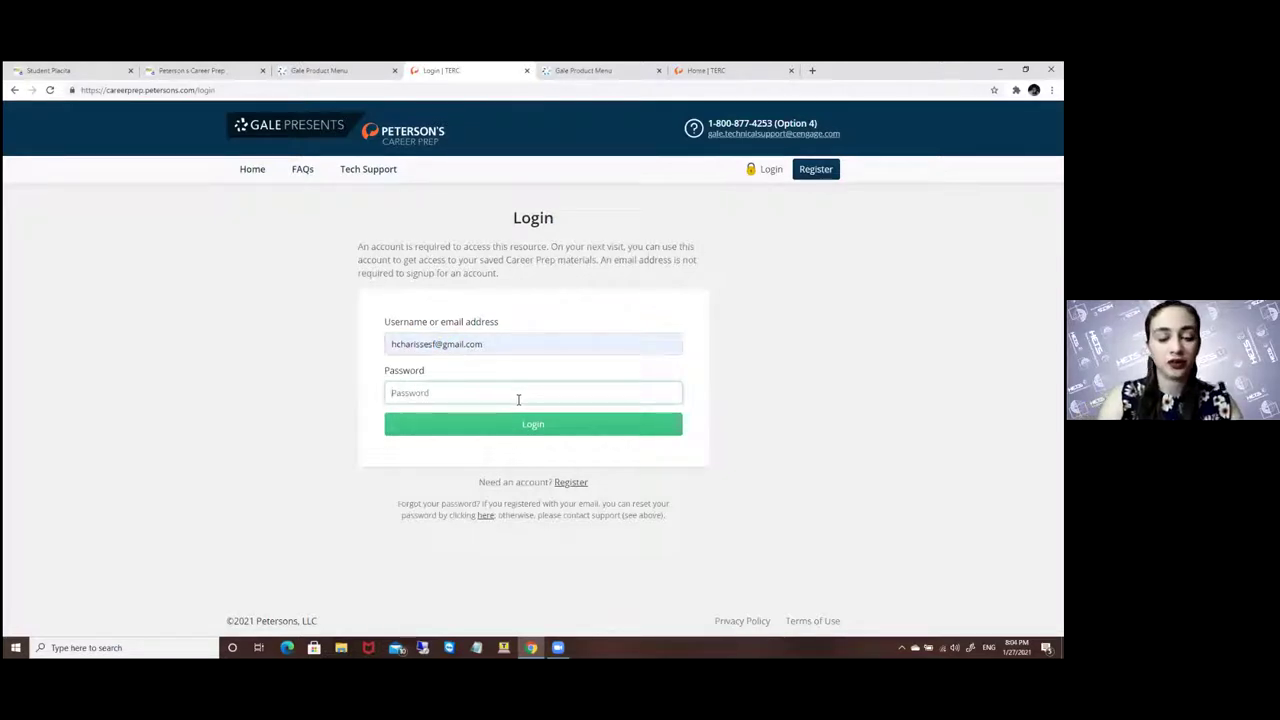
type("•••••••••")
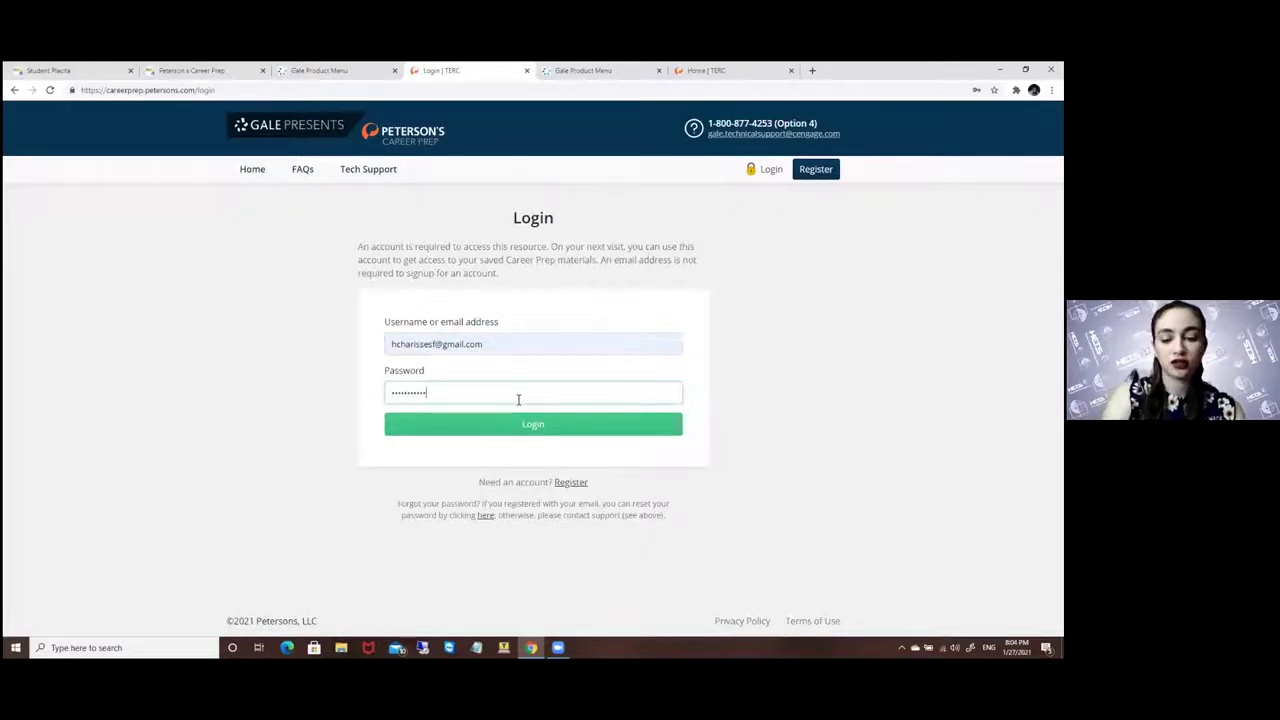
key("Return")
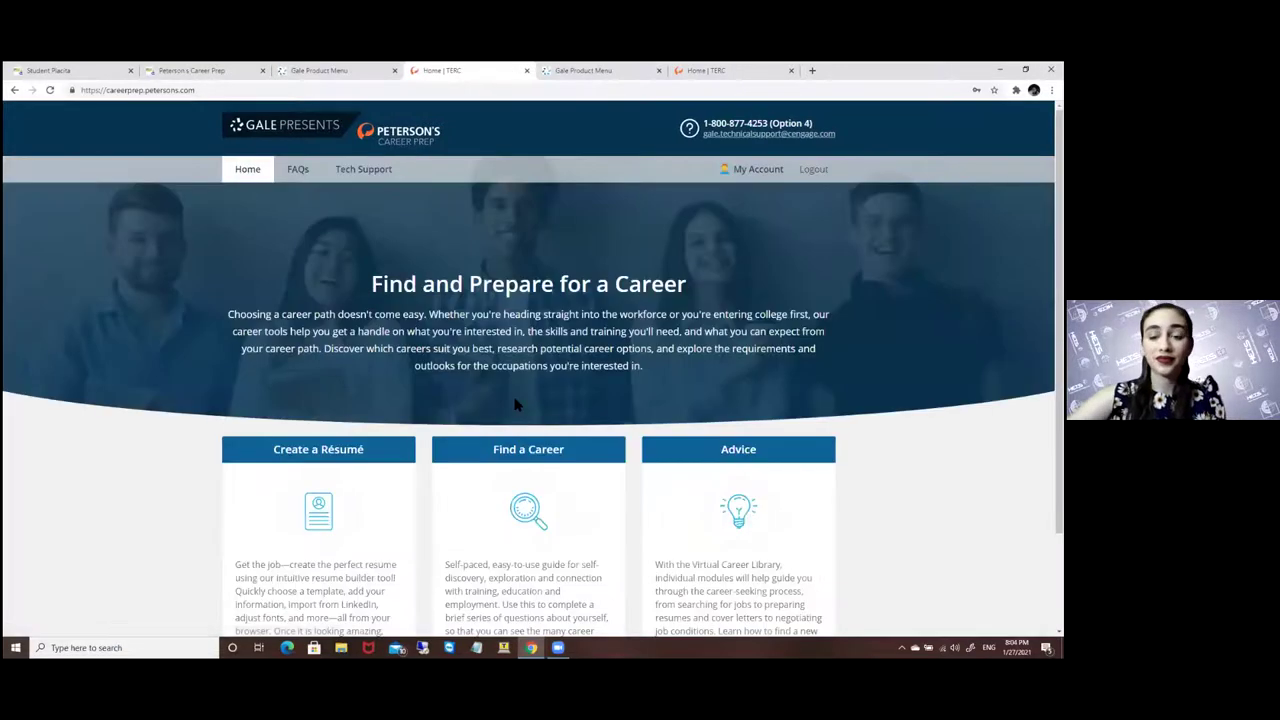
scroll(480, 370, "down", 2)
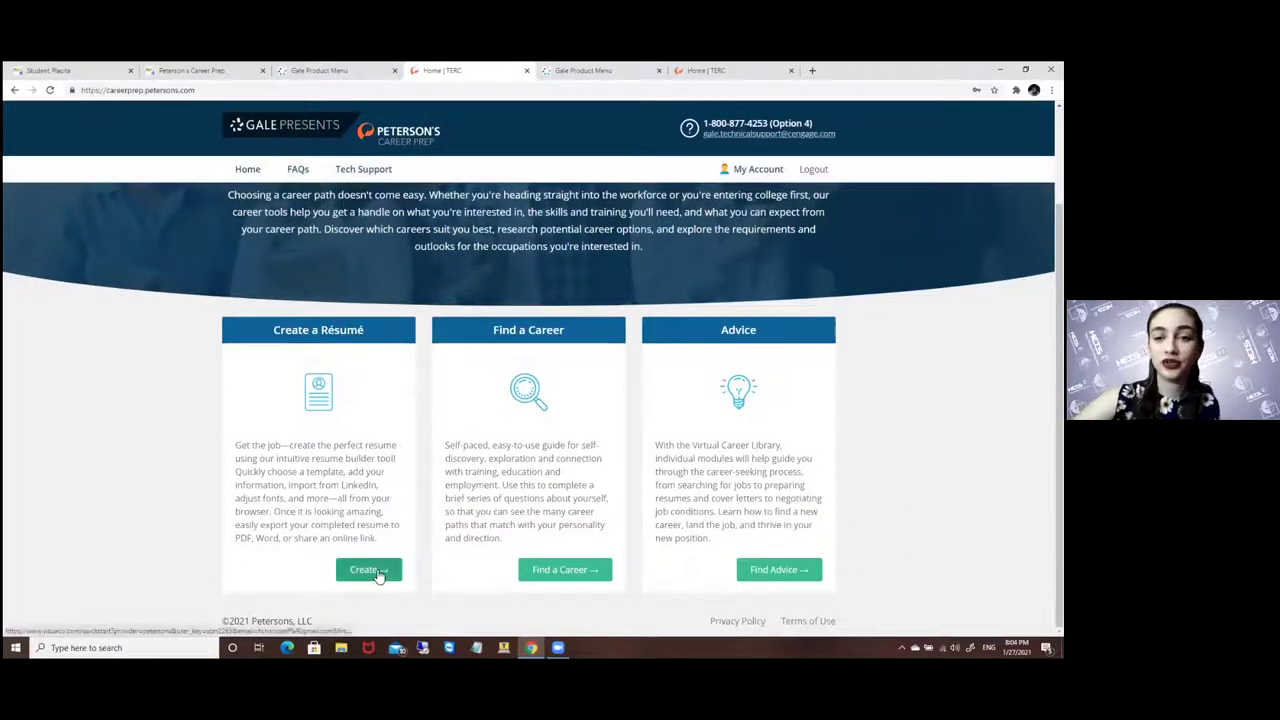
- Launch the VisualCV résumé builder from Create a Résumé and begin a new CV/Resume
left_click(378, 575)
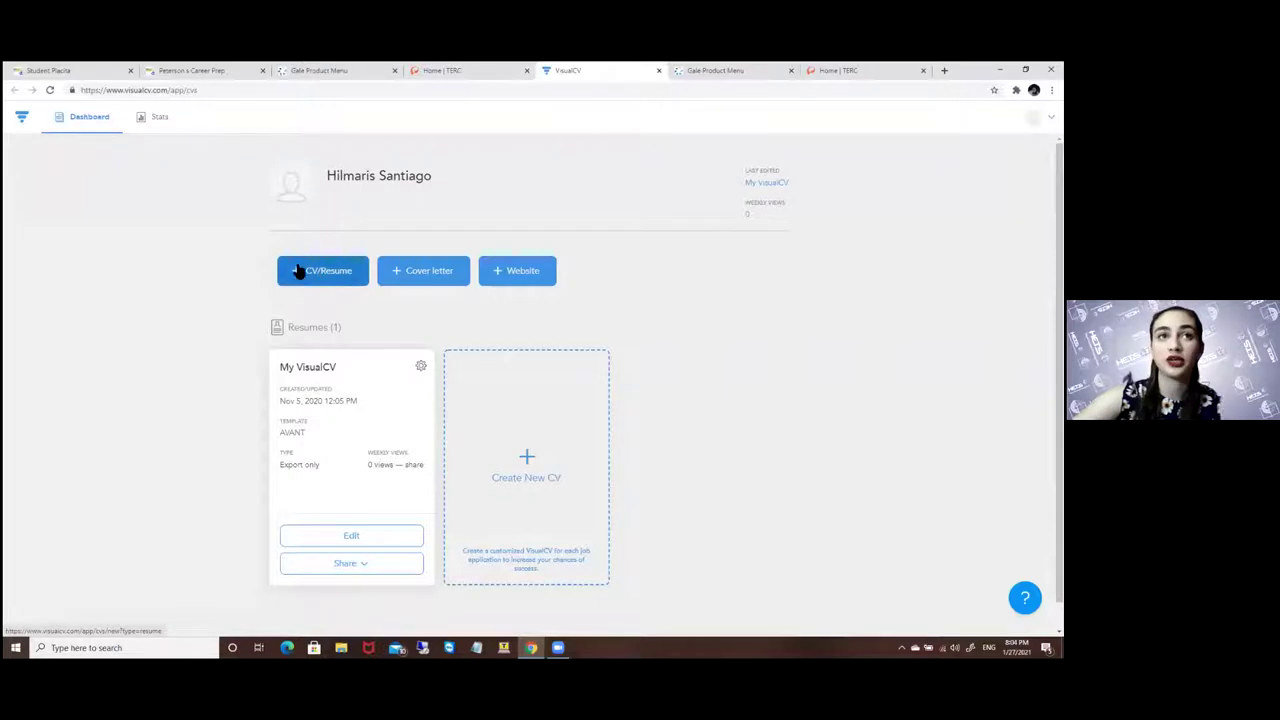
left_click(298, 271)
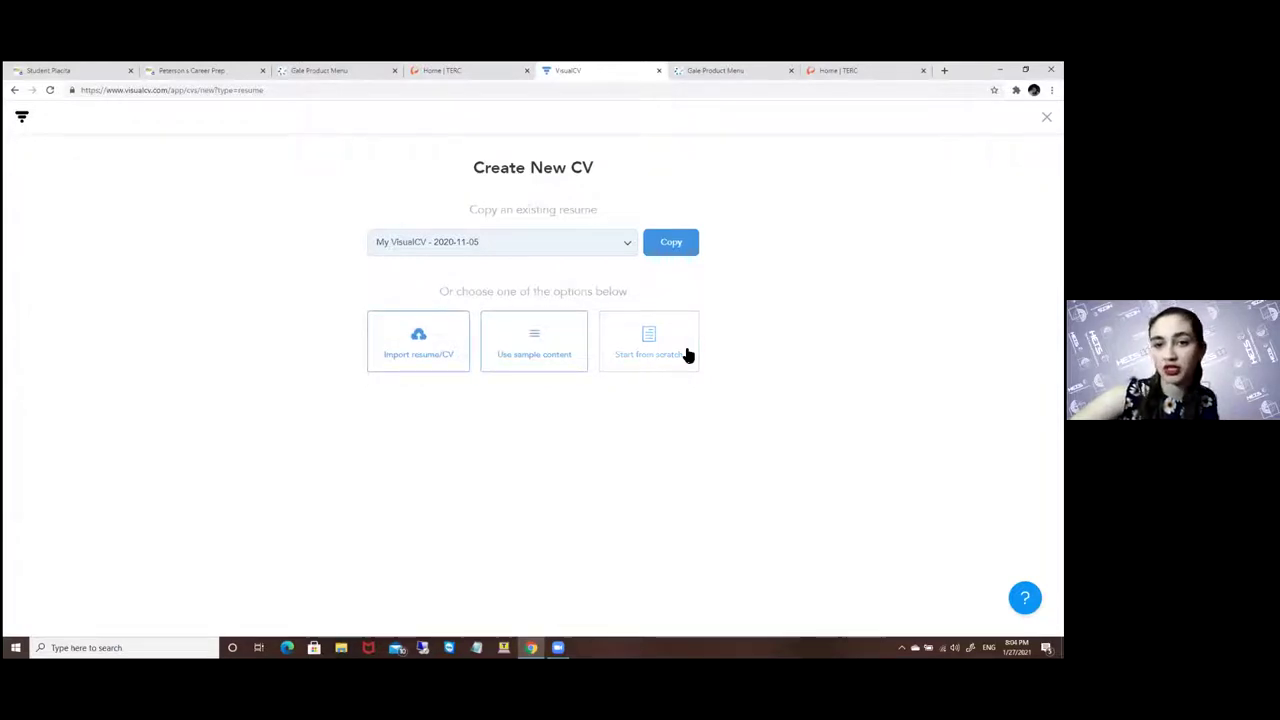
- Choose Use Sample Content and import the Sales - Senior Level example résumé
left_click(534, 336)
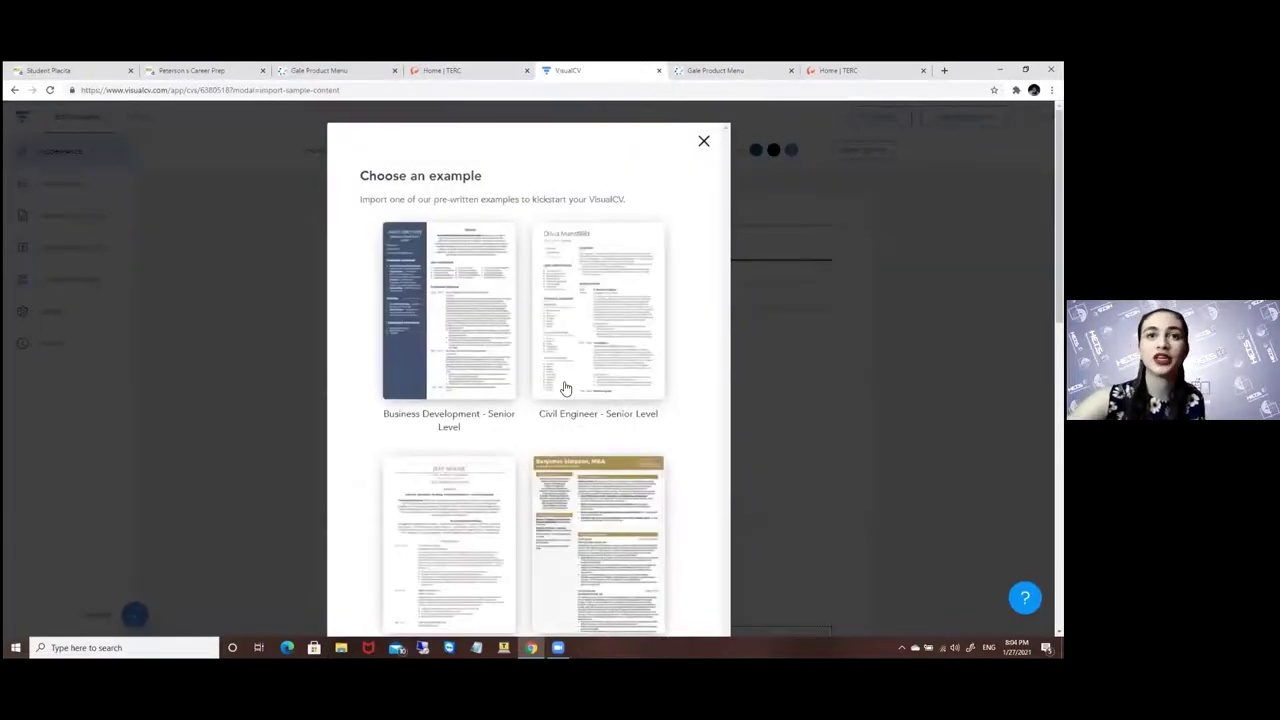
scroll(558, 340, "down", 2)
scroll(557, 341, "down", 4)
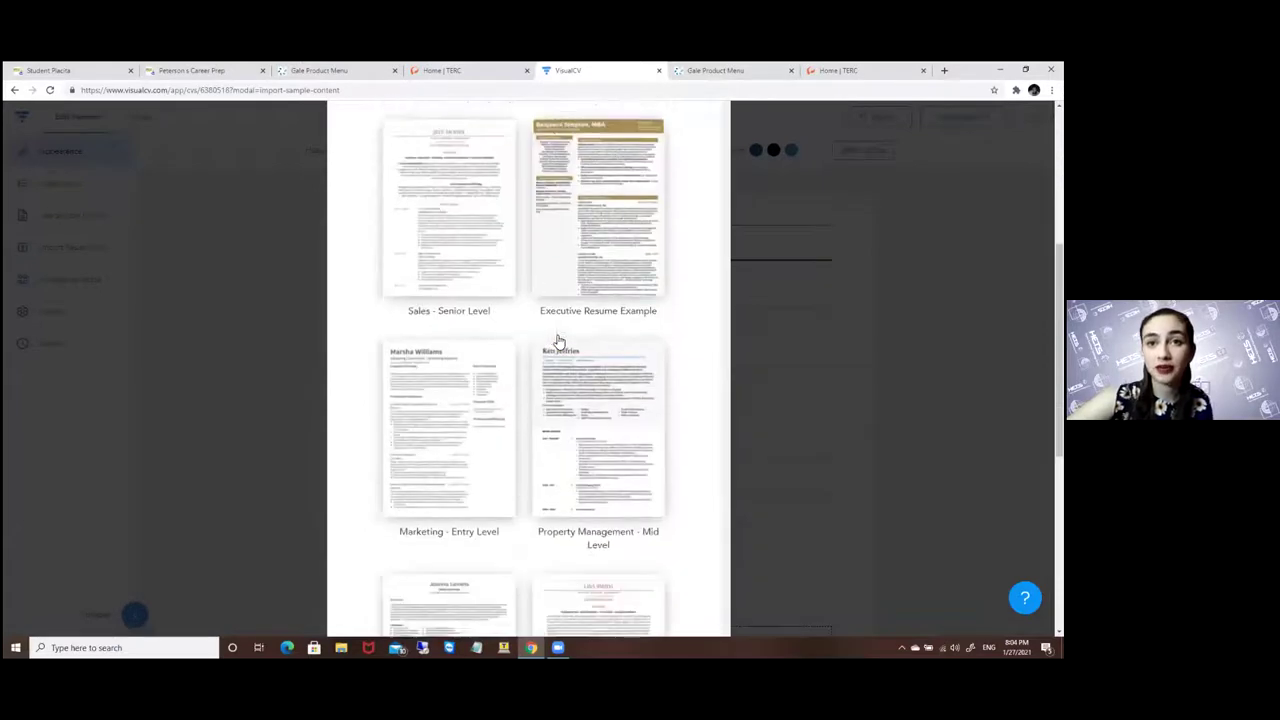
scroll(558, 341, "down", 2)
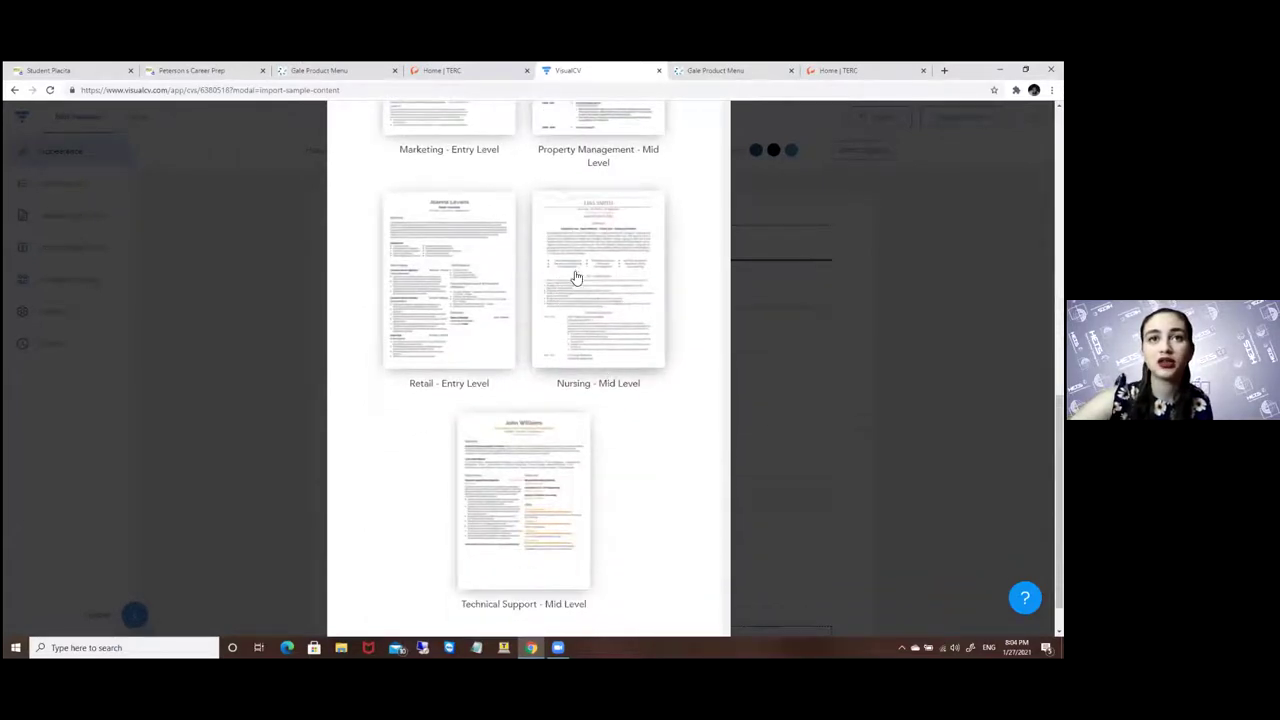
scroll(466, 312, "up", 3)
scroll(466, 314, "up", 2)
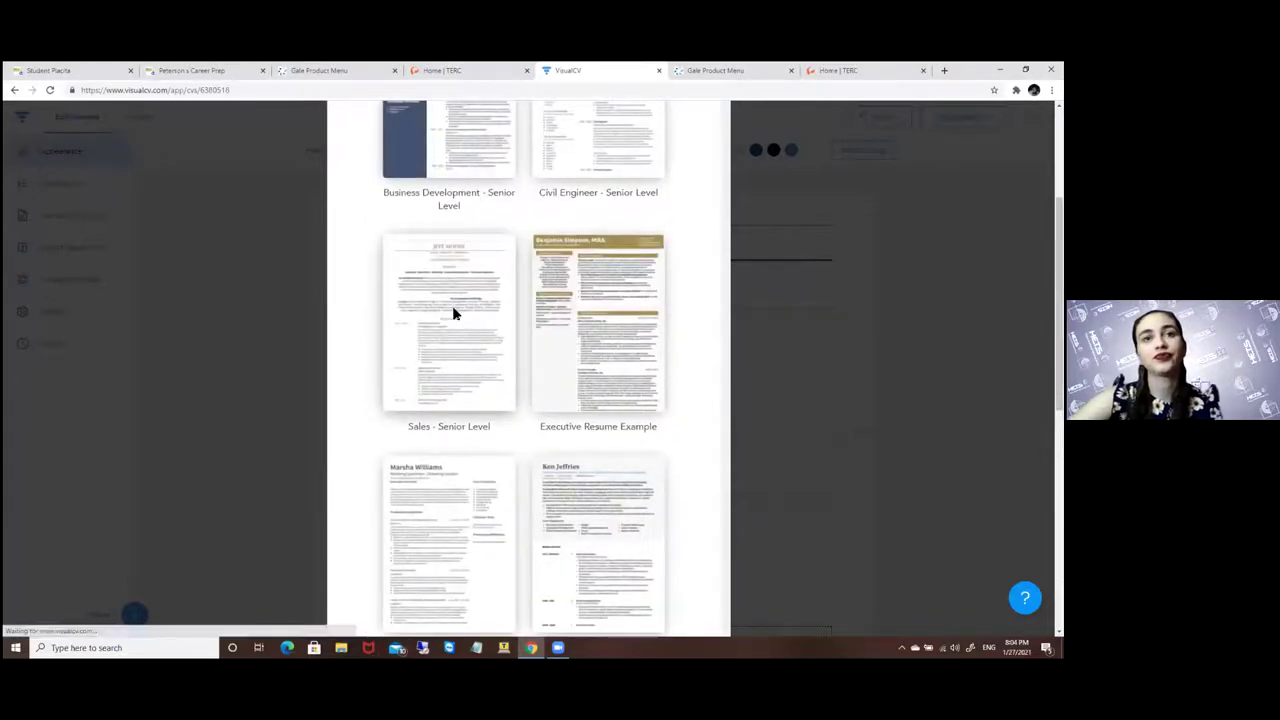
left_click(454, 314)
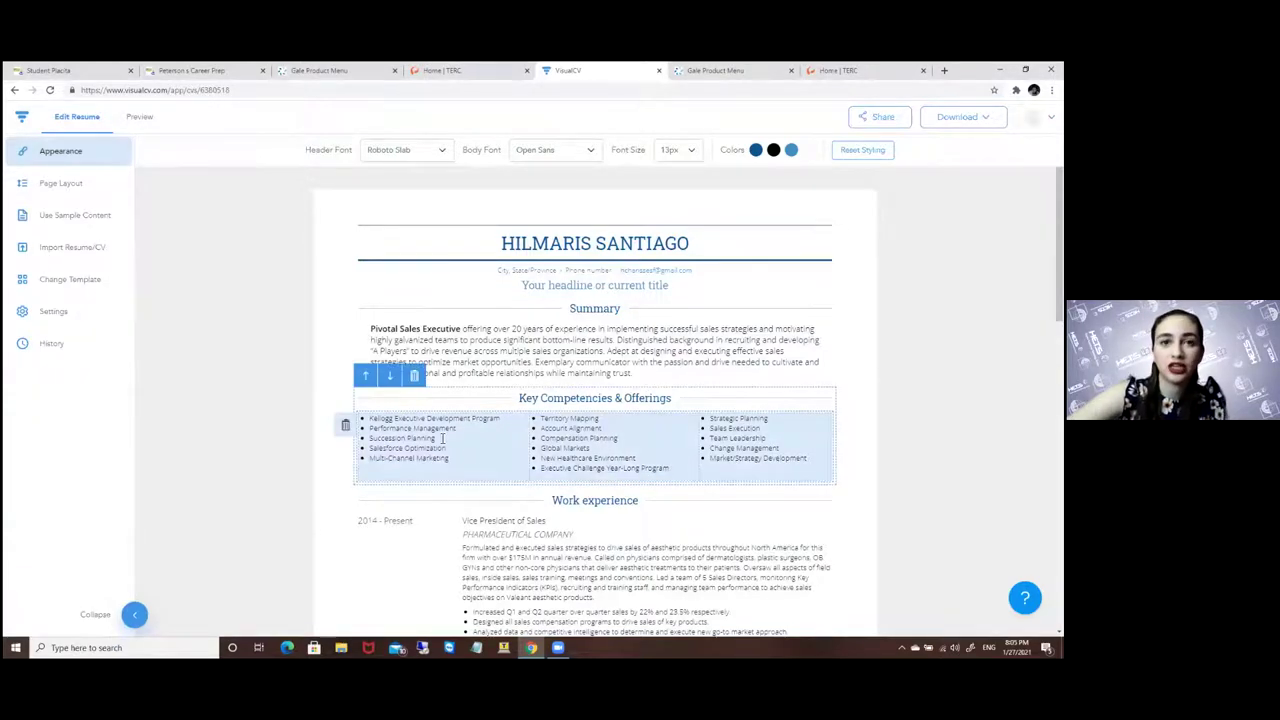
- Move Regional Sales Director down twice, below National Sales Manager, East, leaving Vice President first
scroll(450, 450, "down", 2)
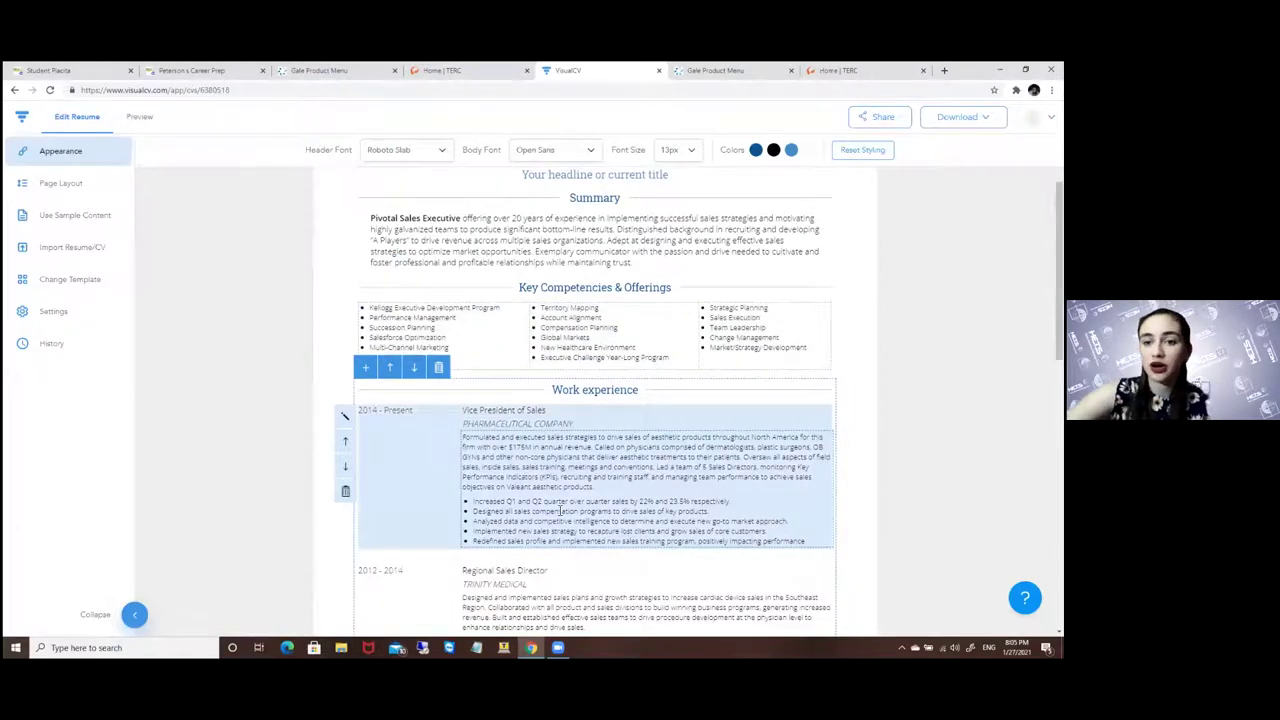
scroll(557, 511, "down", 2)
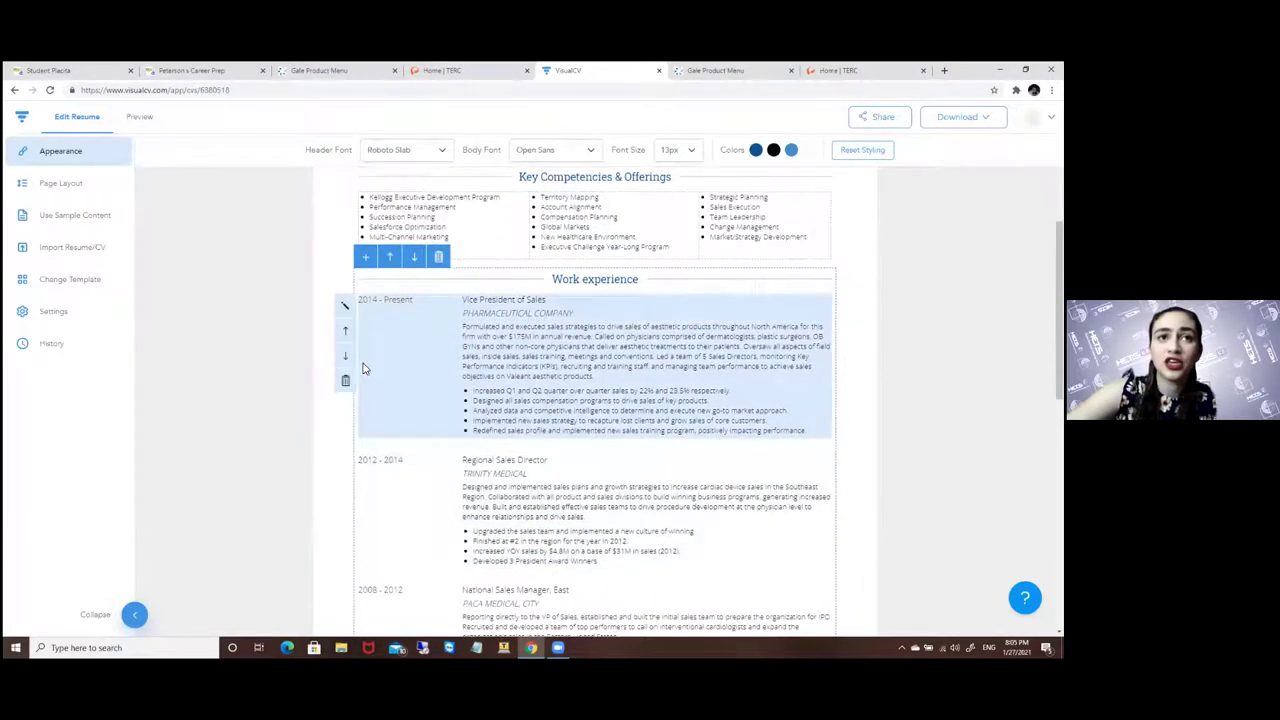
left_click(345, 352)
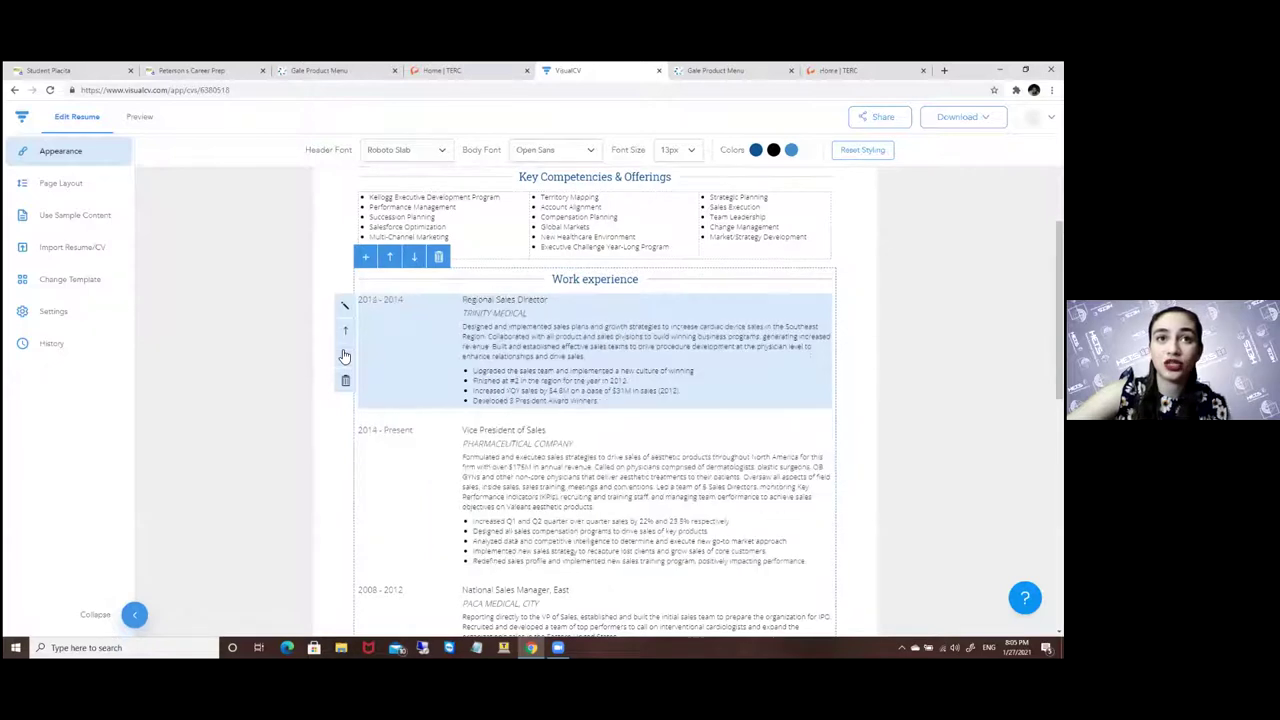
left_click(345, 352)
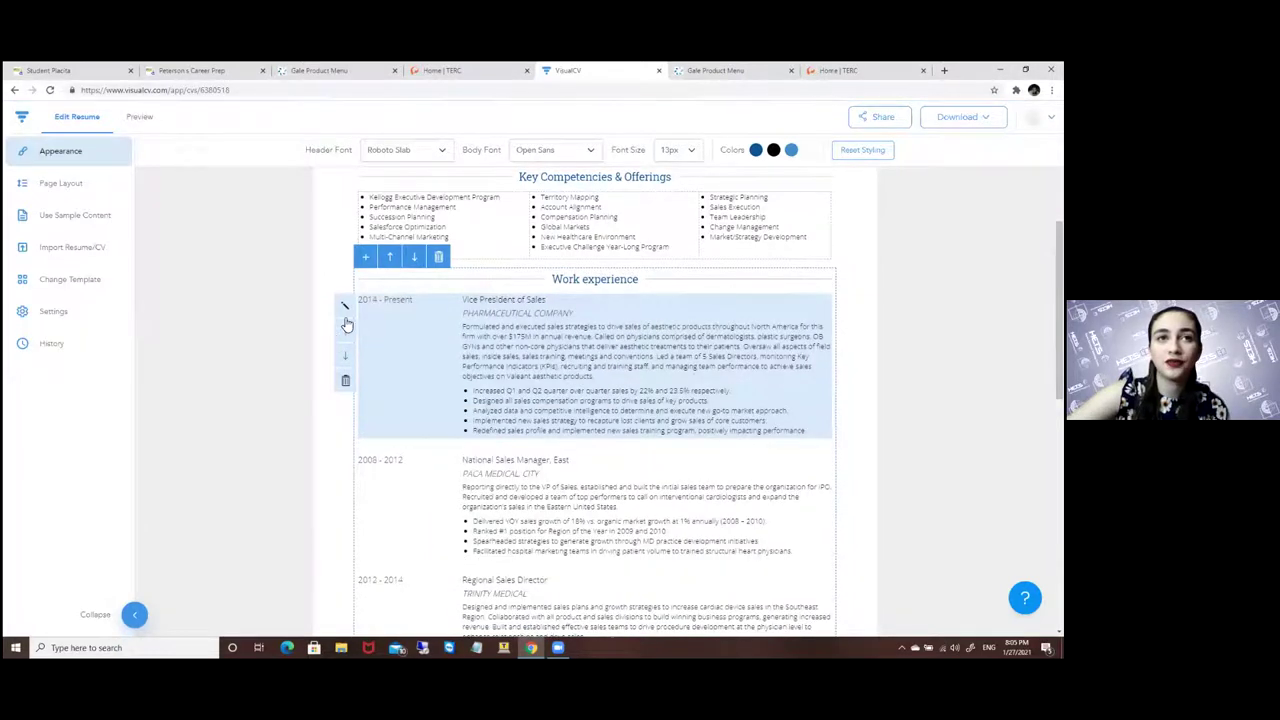
left_click_drag(384, 300, 414, 300)
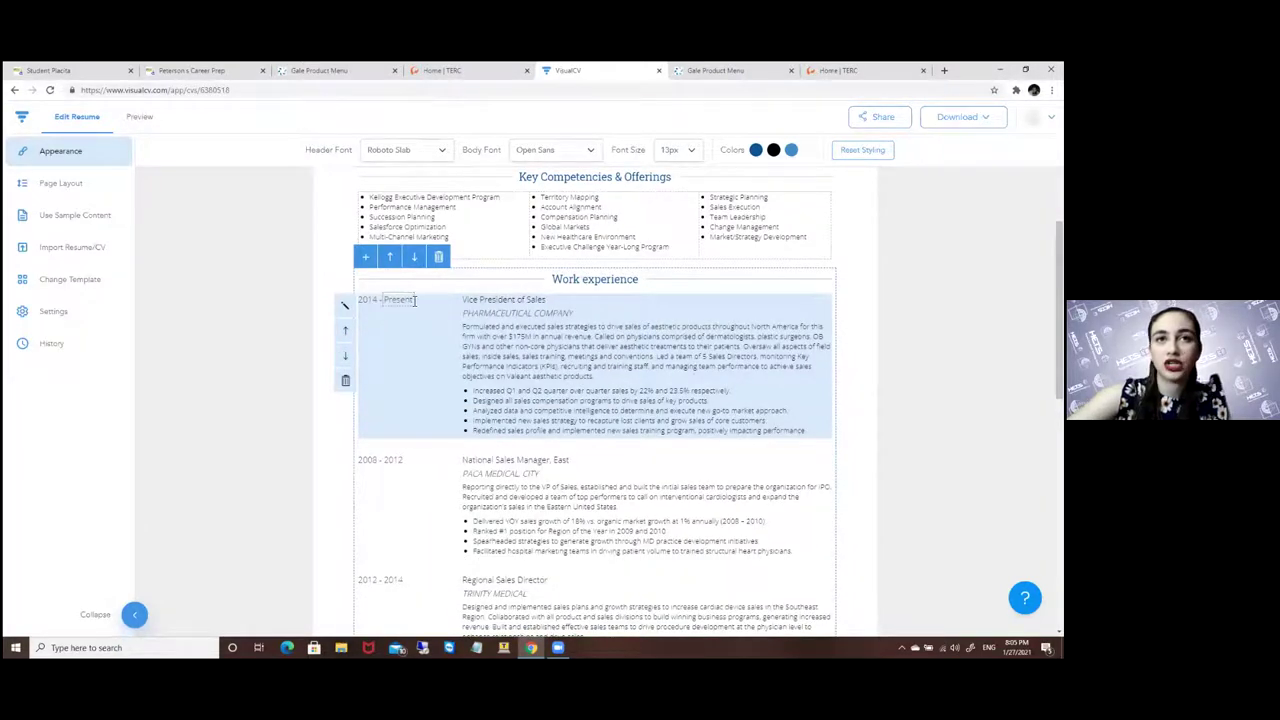
left_click(499, 323)
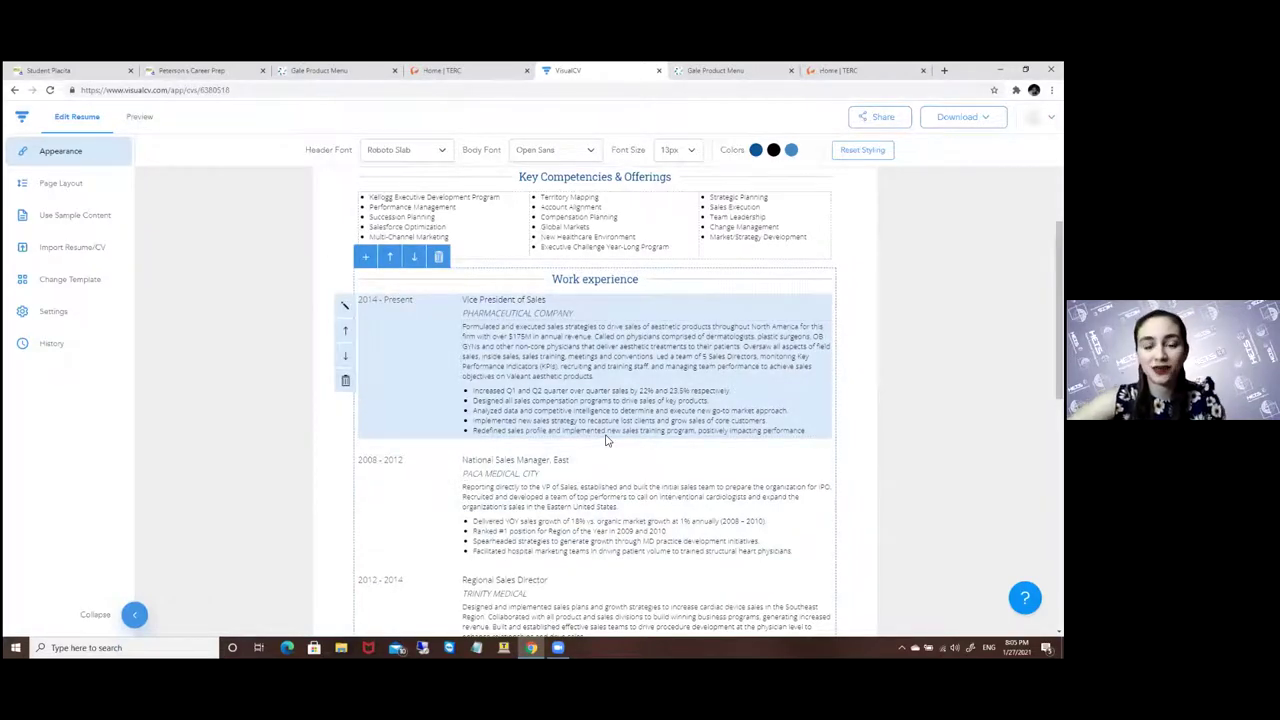
scroll(578, 449, "up", 2)
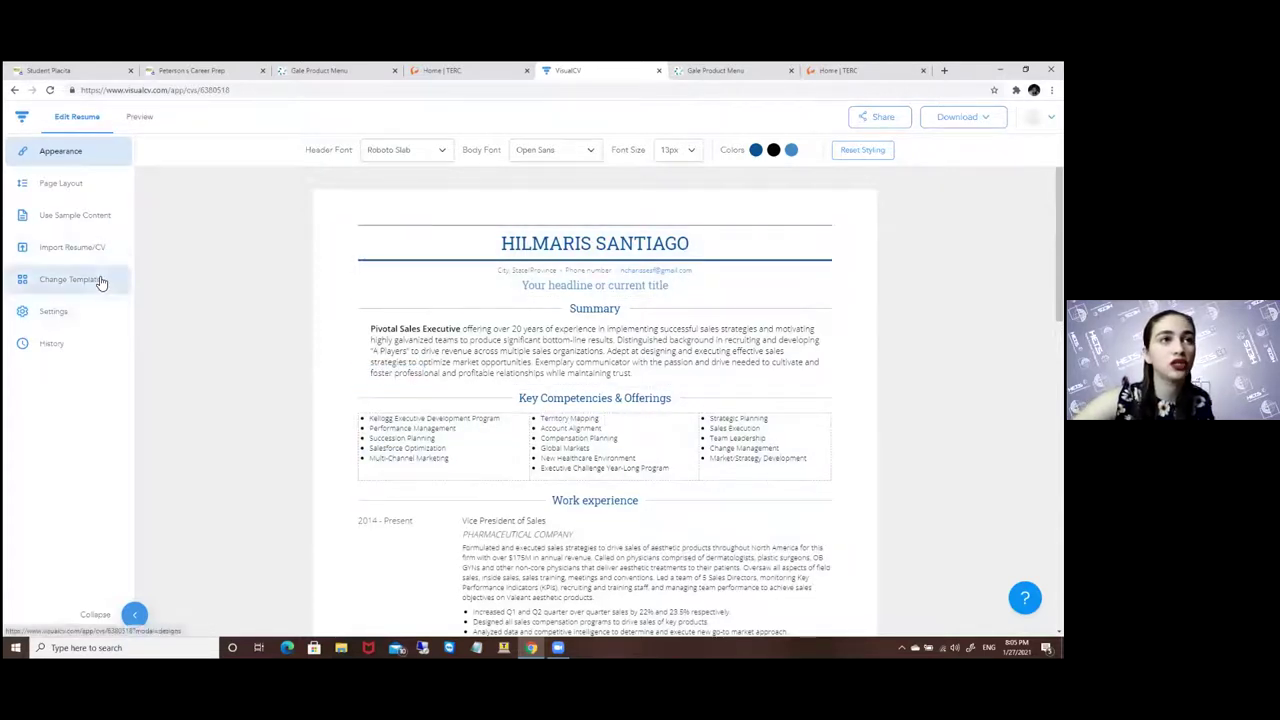
- From Page Layout, add a Charts section with a sample Jan–Jun line chart after Education
left_click(79, 188)
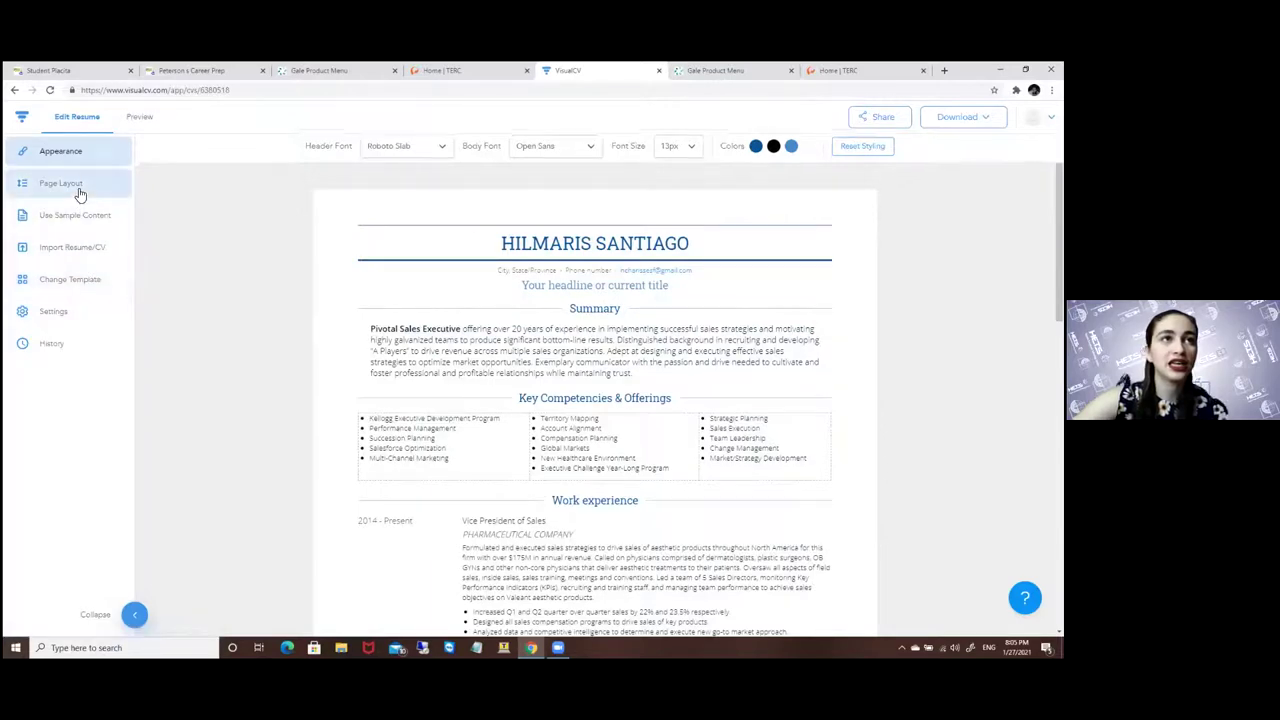
scroll(530, 330, "down", 15)
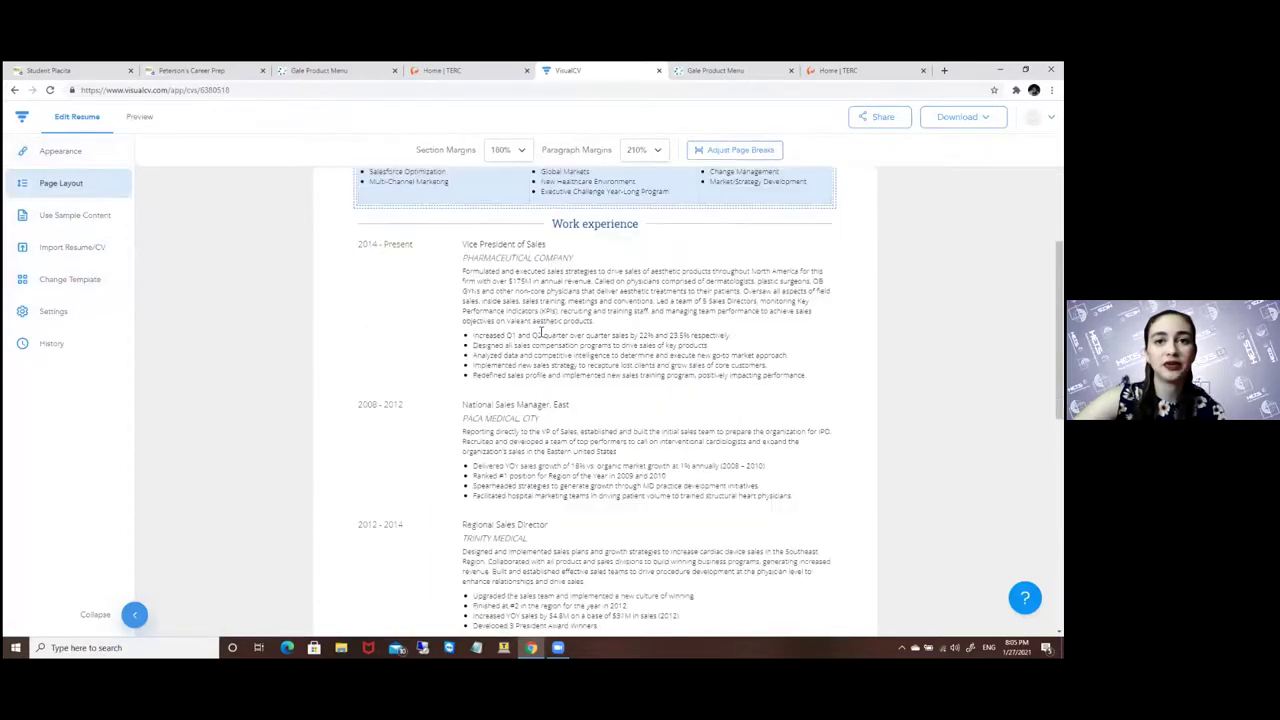
scroll(546, 335, "down", 2)
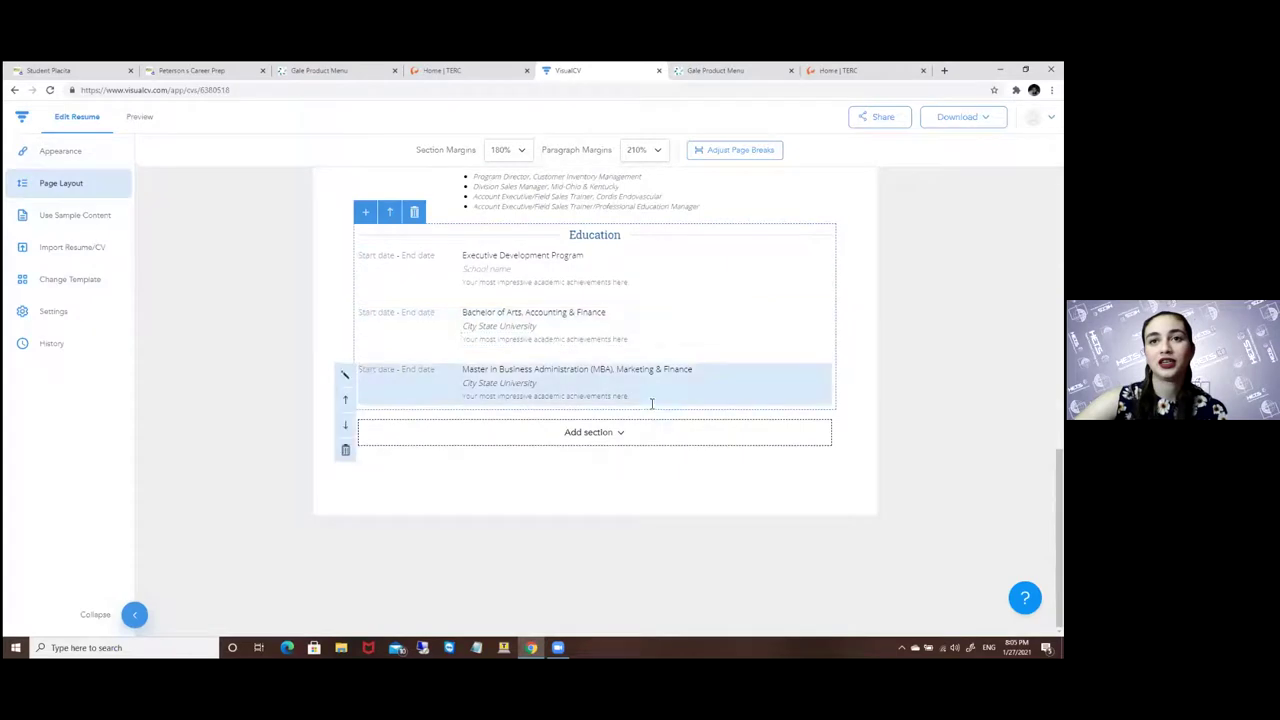
left_click(647, 436)
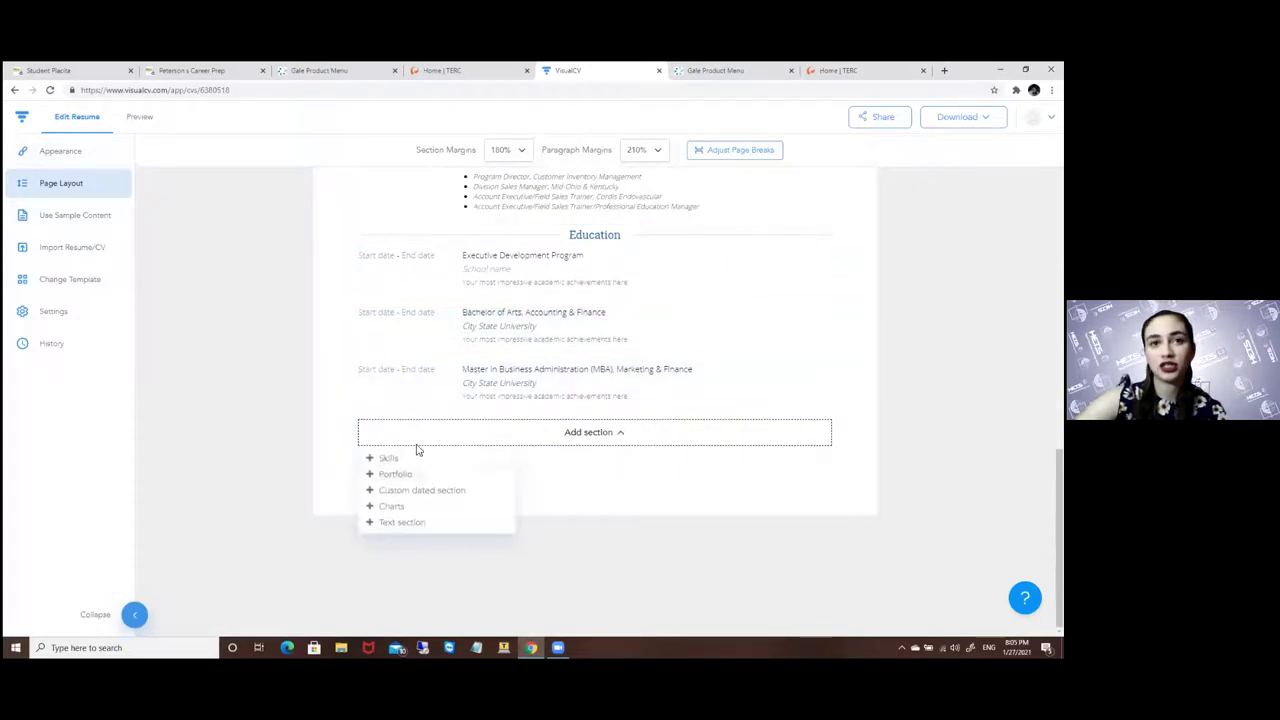
left_click(421, 513)
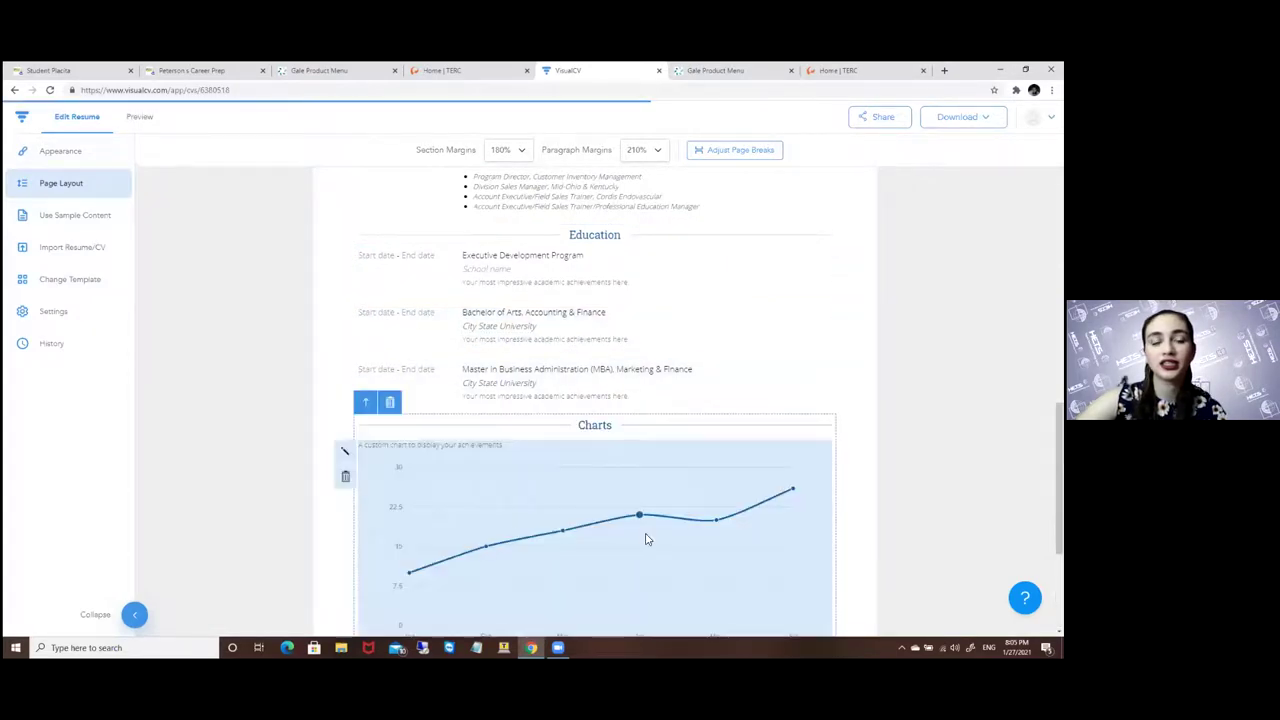
scroll(600, 450, "down", 2)
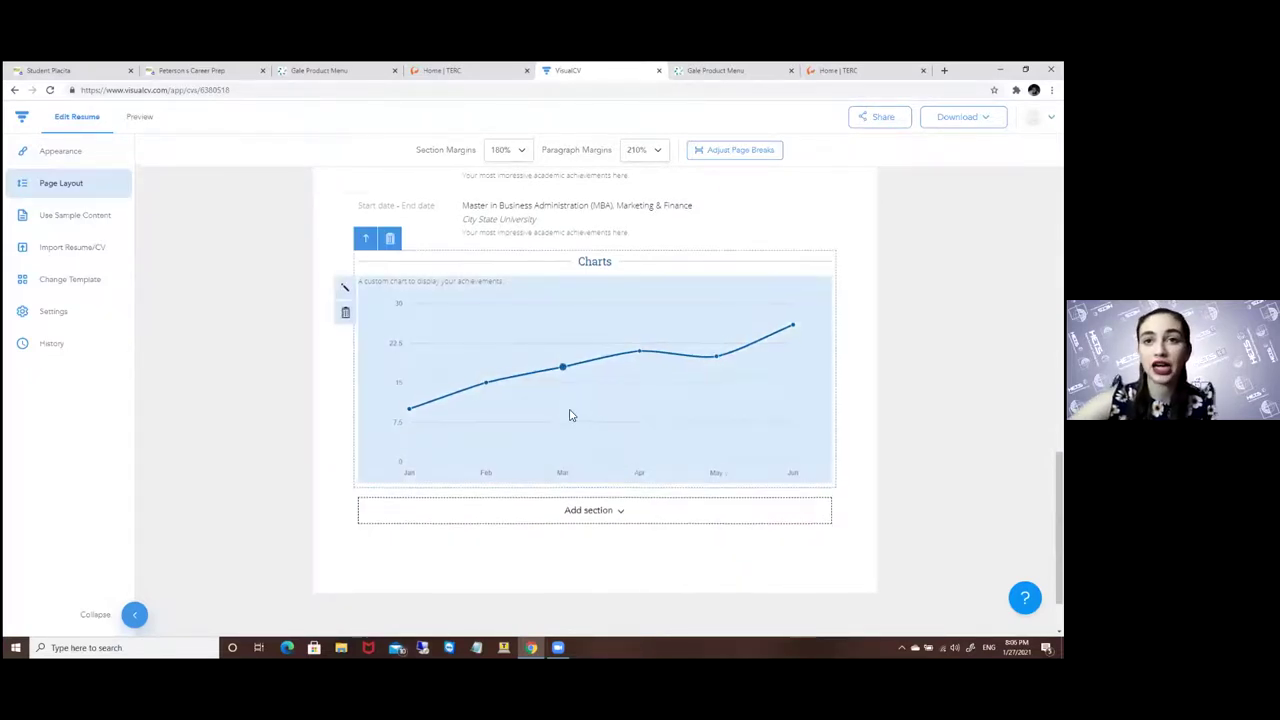
scroll(569, 414, "up", 8)
scroll(569, 414, "up", 3)
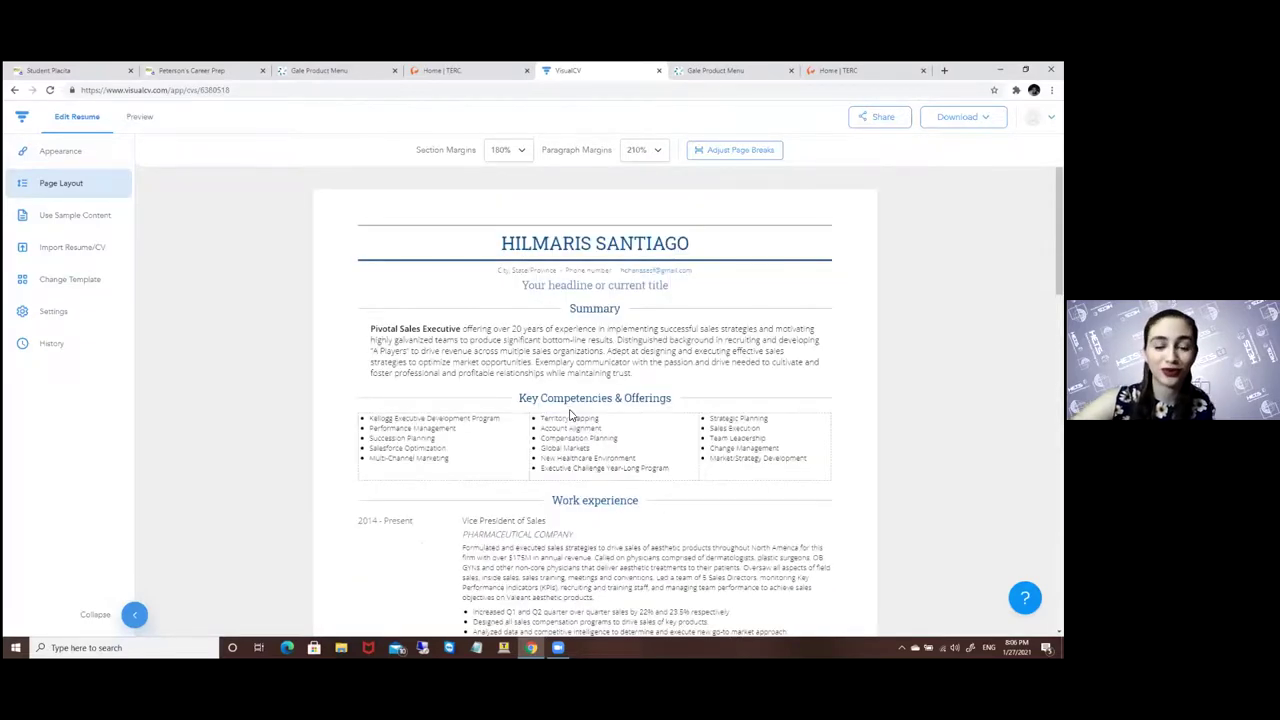